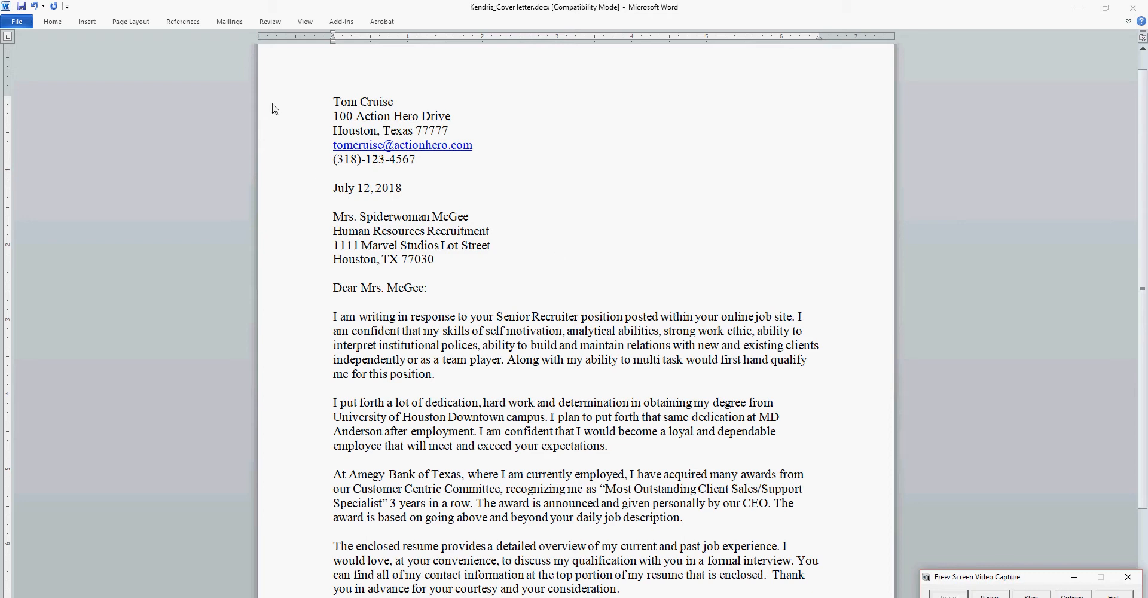
# Turn on Track Changes for the cover letter
pyautogui.click(270, 24)
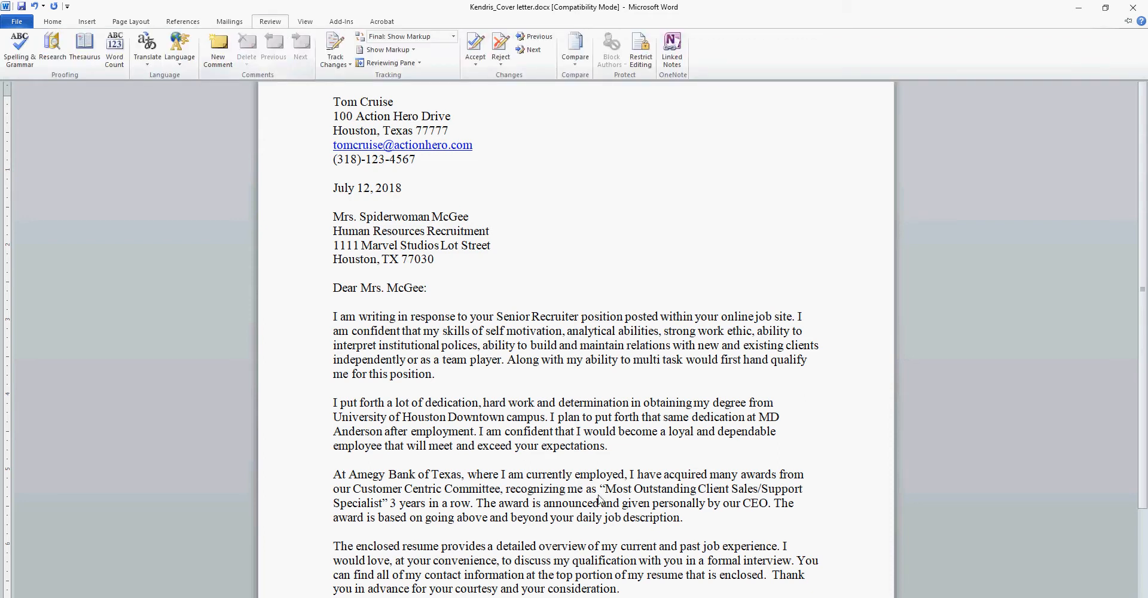
pyautogui.click(1016, 597)
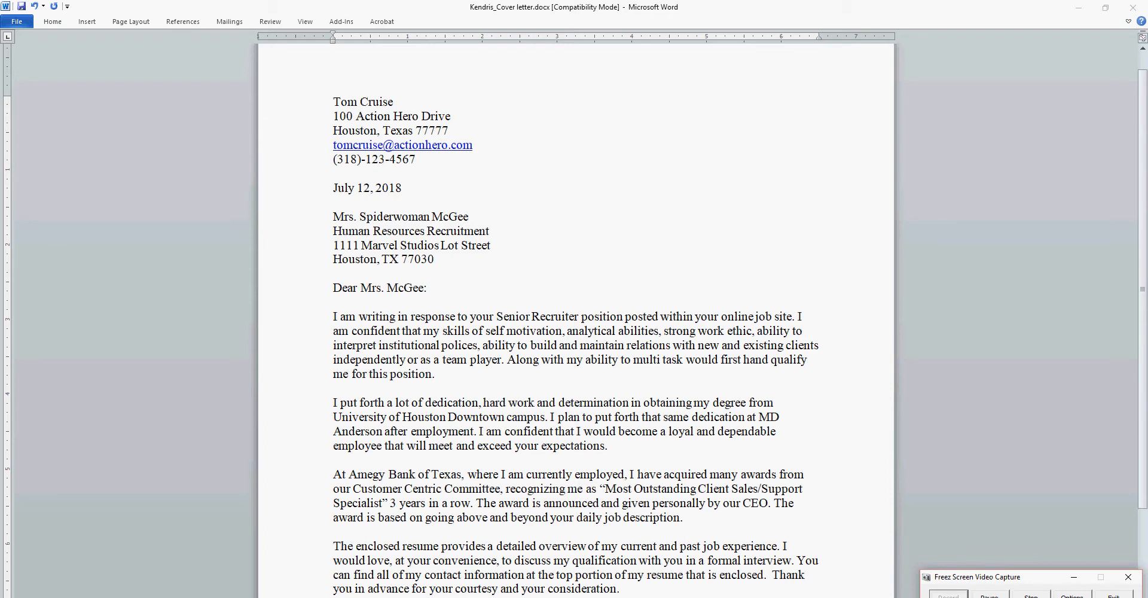
pyautogui.click(270, 23)
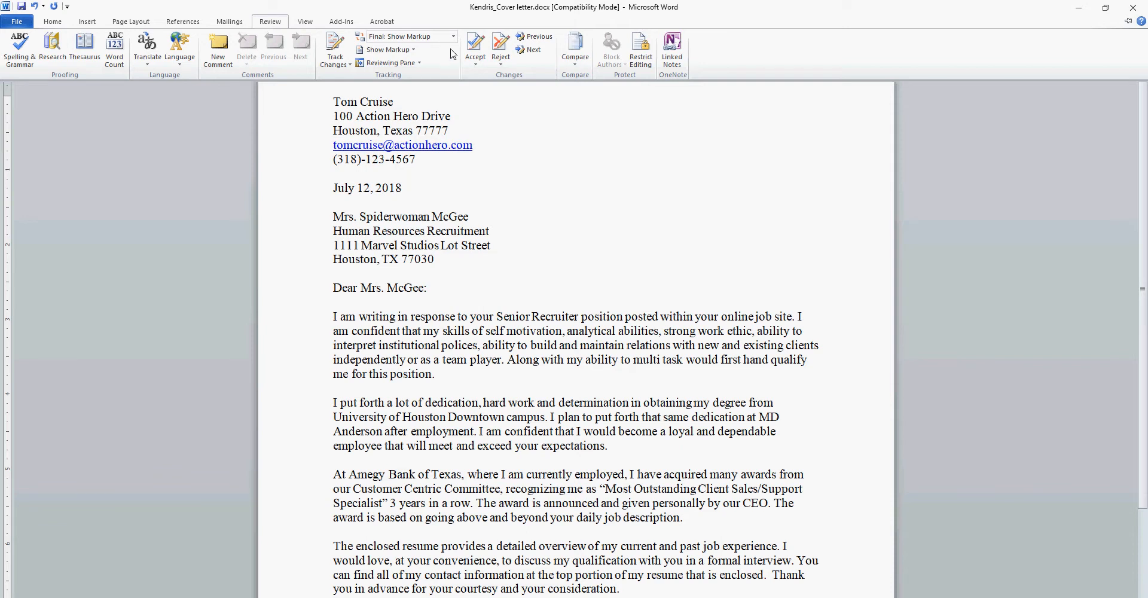
pyautogui.click(340, 67)
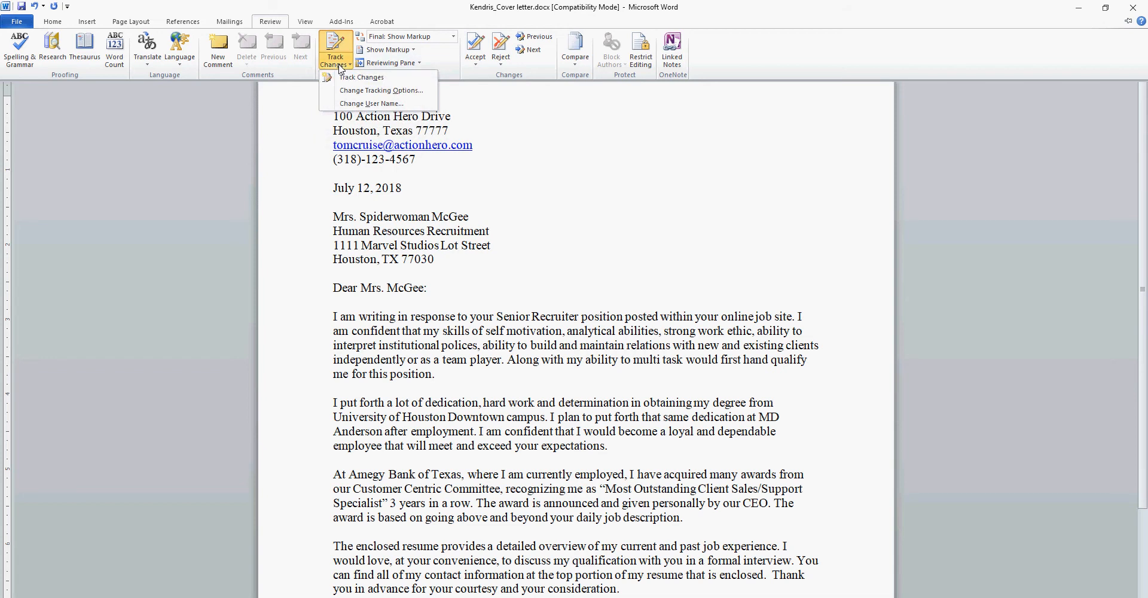
pyautogui.click(380, 79)
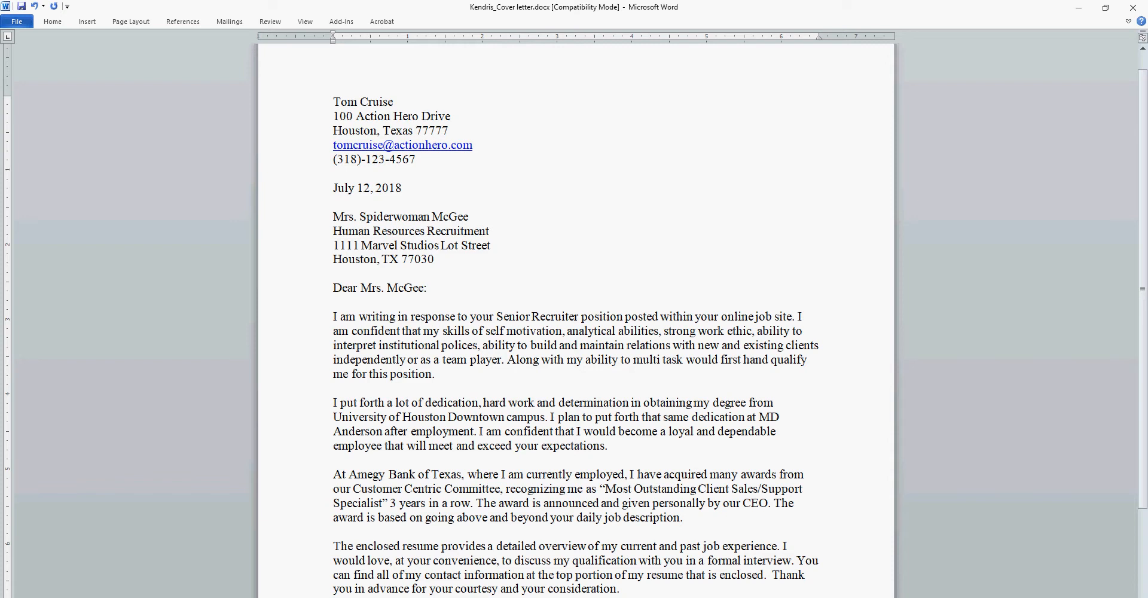
pyautogui.hotkey('alt', 'Tab')
# Replace "Along with" with "In addition to" before "my ability to multi task" in the first body paragraph, as a tracked change
pyautogui.write('i')
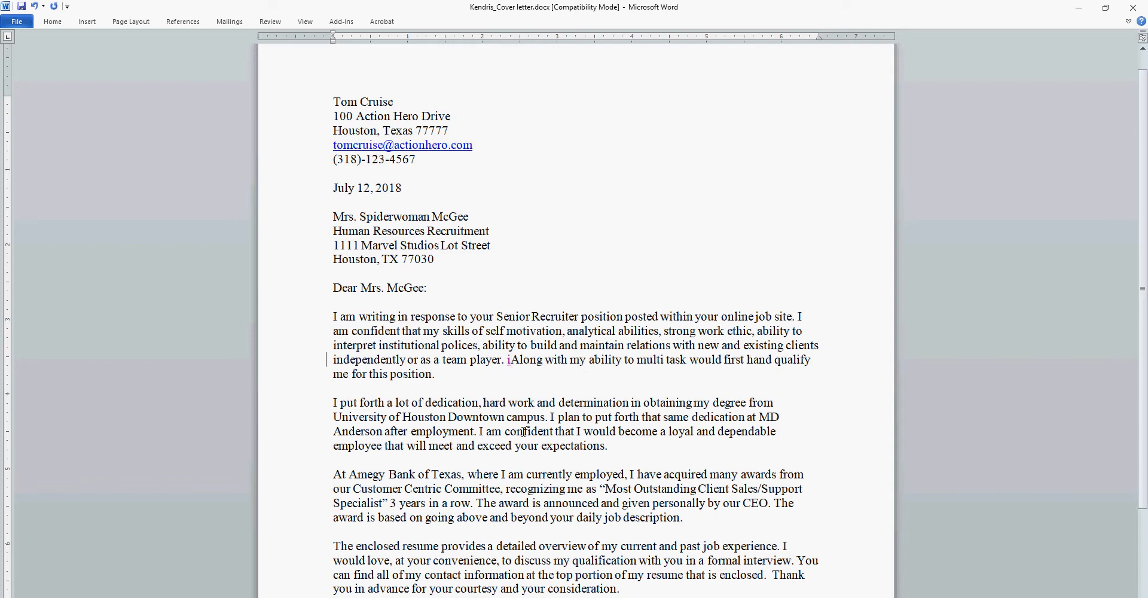
pyautogui.press('BackSpace')
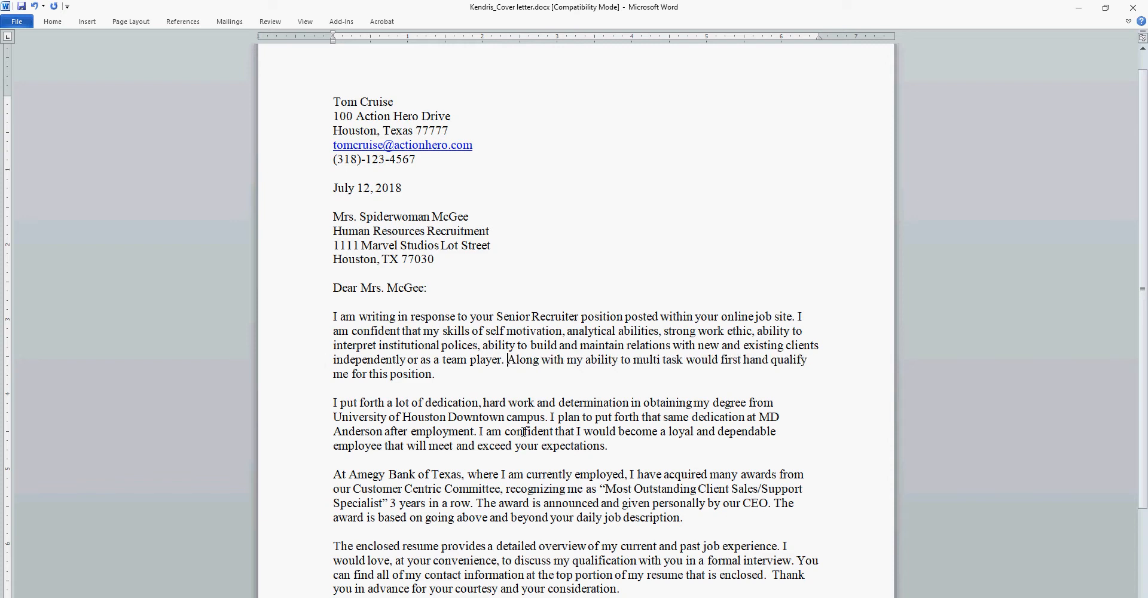
pyautogui.write('In addition')
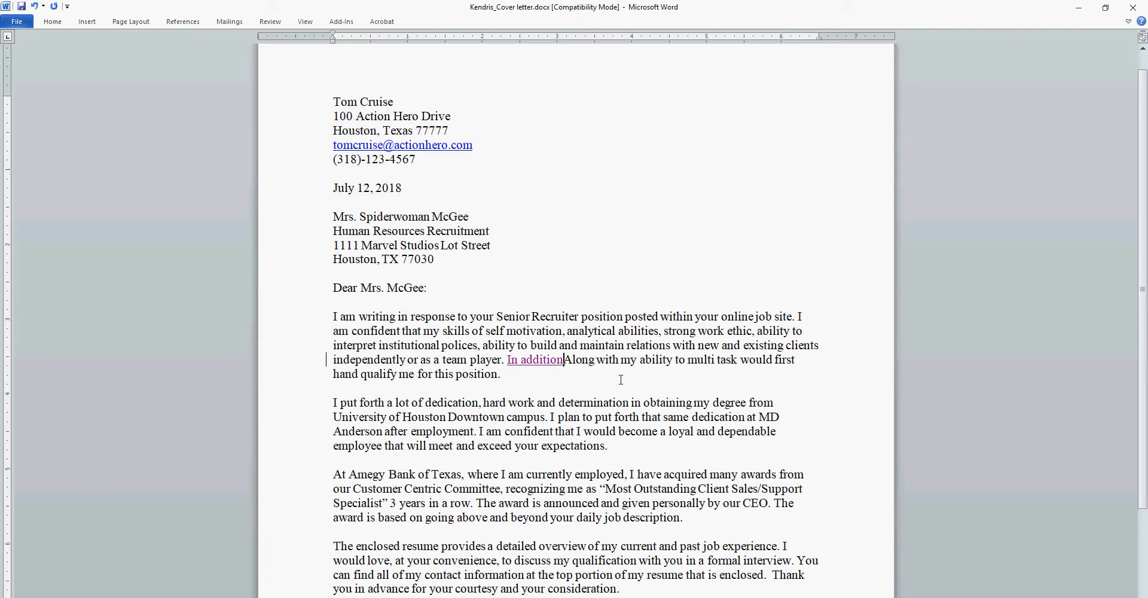
pyautogui.write('to')
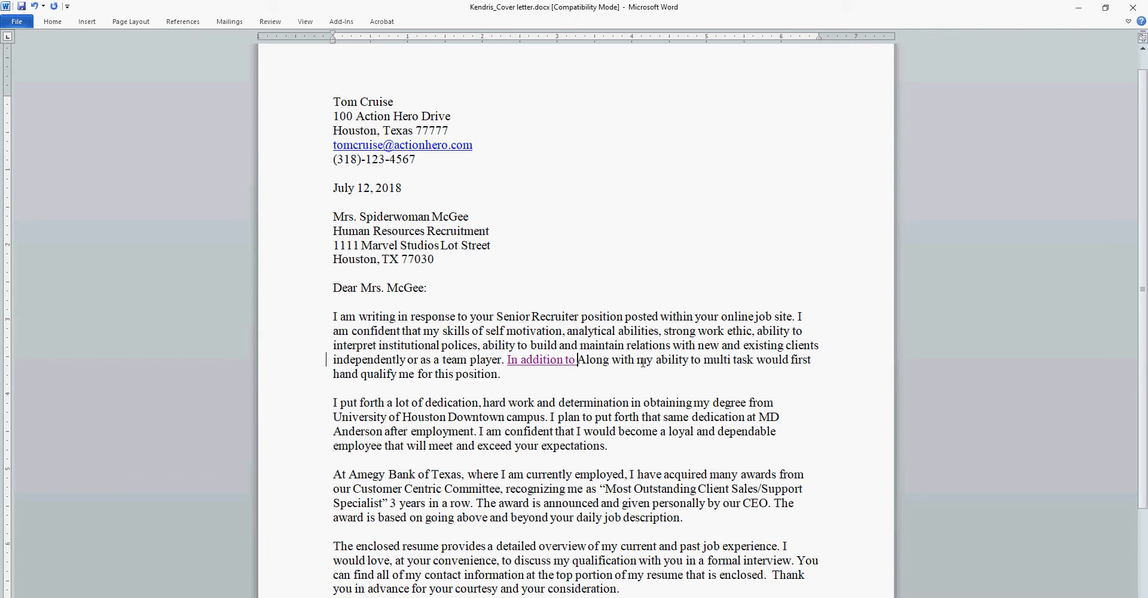
pyautogui.keyDown('shift'); pyautogui.click(635, 360); pyautogui.keyUp('shift')
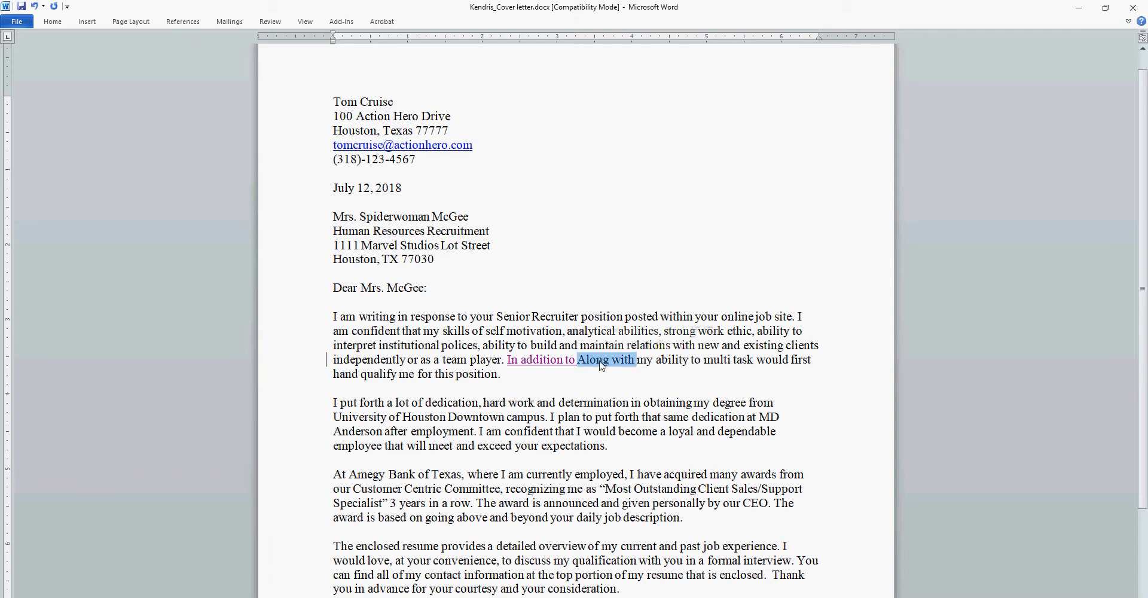
pyautogui.press('Delete')
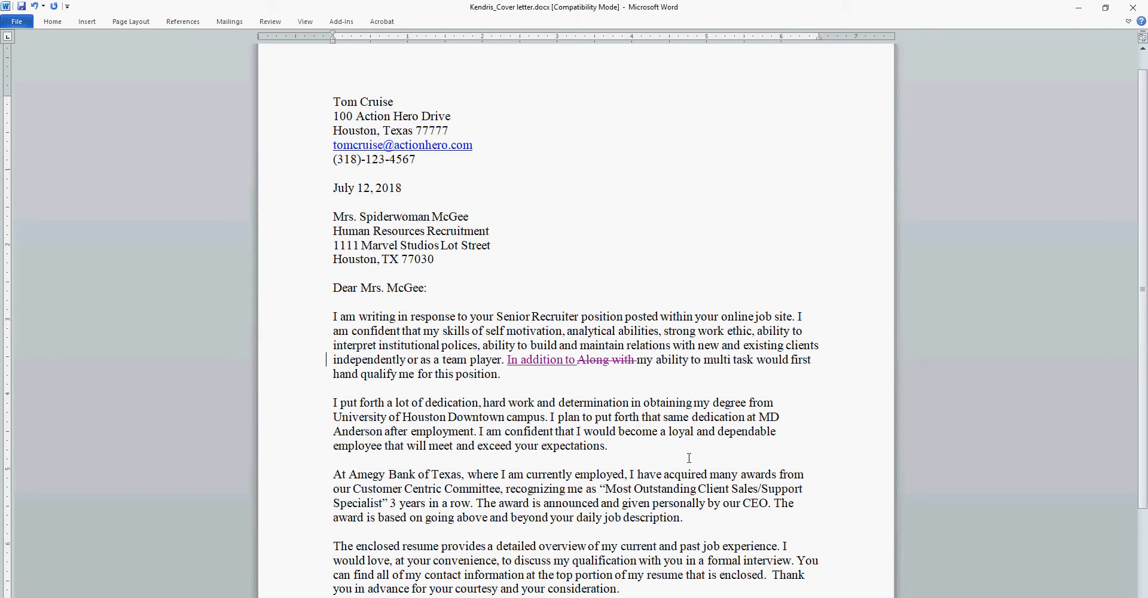
# Save the letter as a new Word document in the 3302 folder with "_nd" added to its file name, accepting the newer file format
pyautogui.click(20, 22)
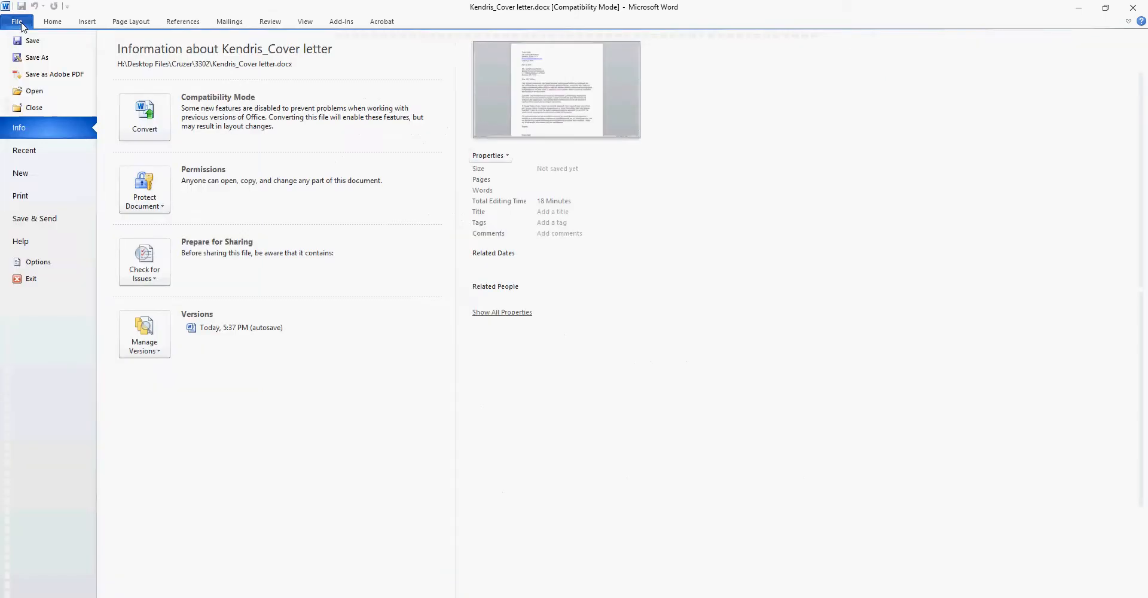
pyautogui.click(33, 58)
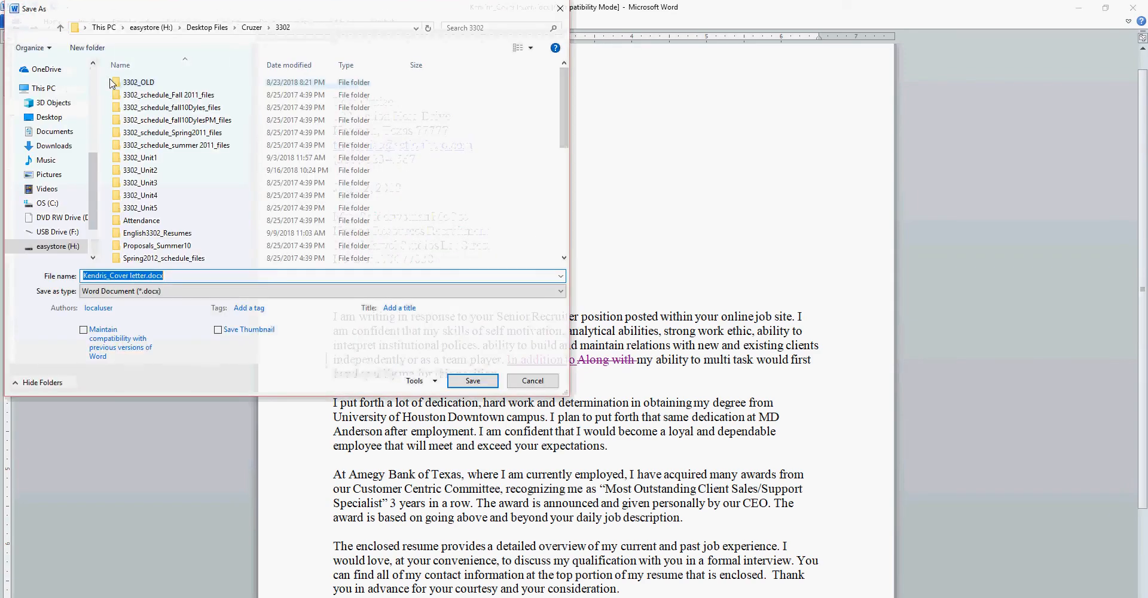
pyautogui.click(177, 276)
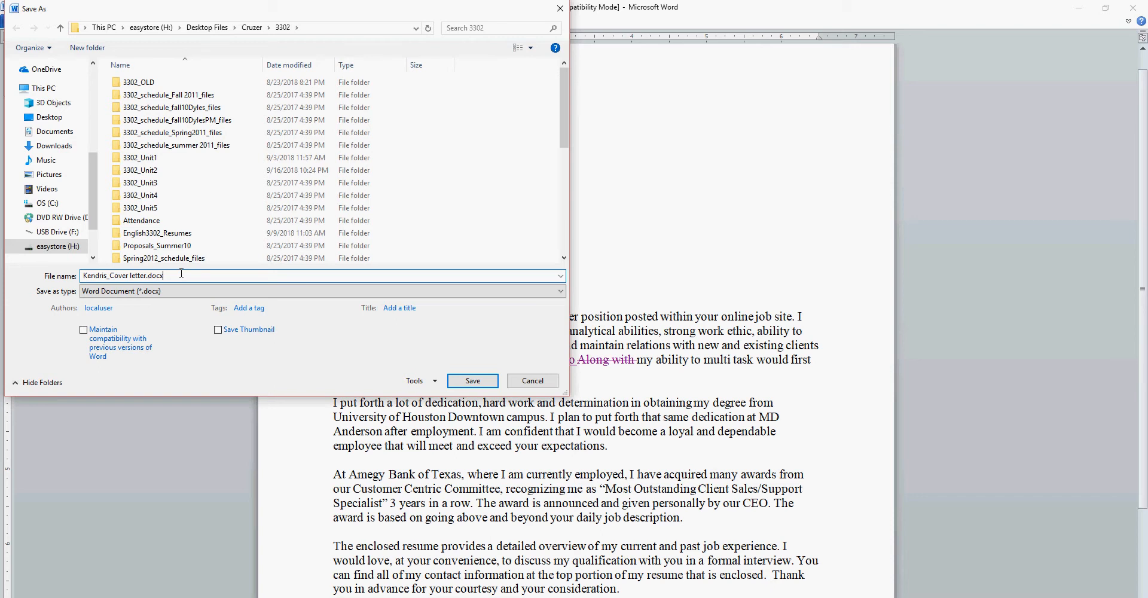
pyautogui.press('BackSpace')
pyautogui.press('BackSpace')
pyautogui.press('BackSpace')
pyautogui.press('BackSpace')
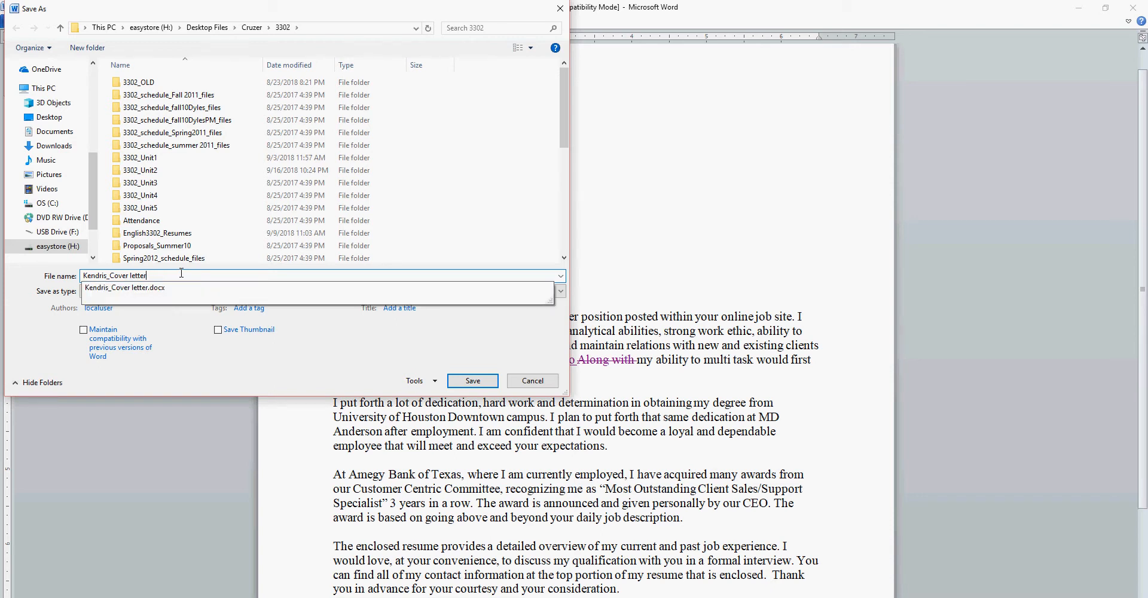
pyautogui.write('_nd')
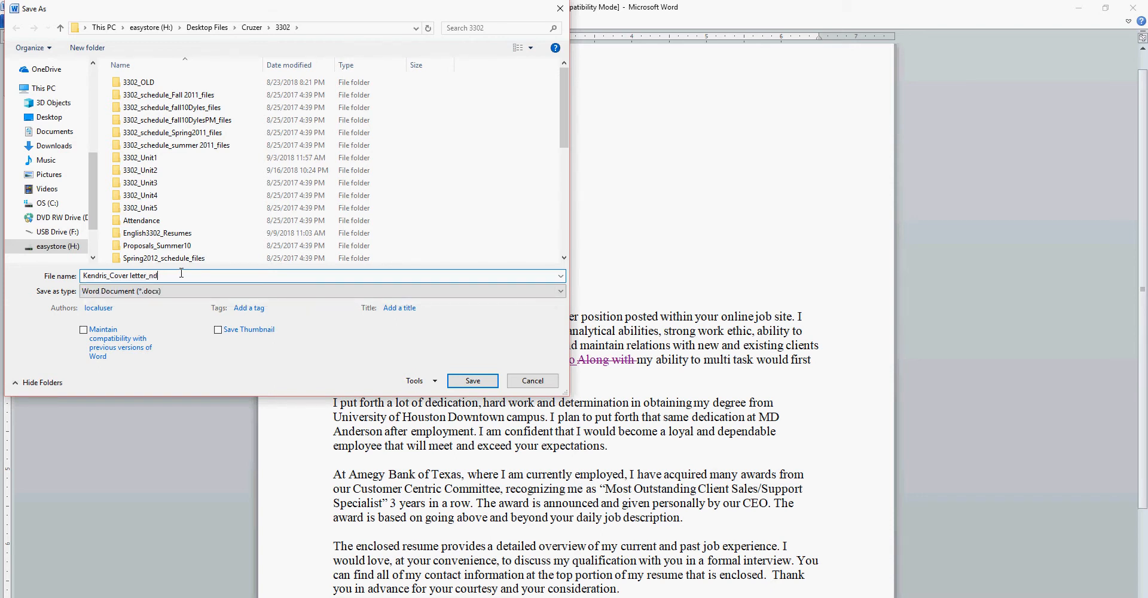
pyautogui.click(484, 384)
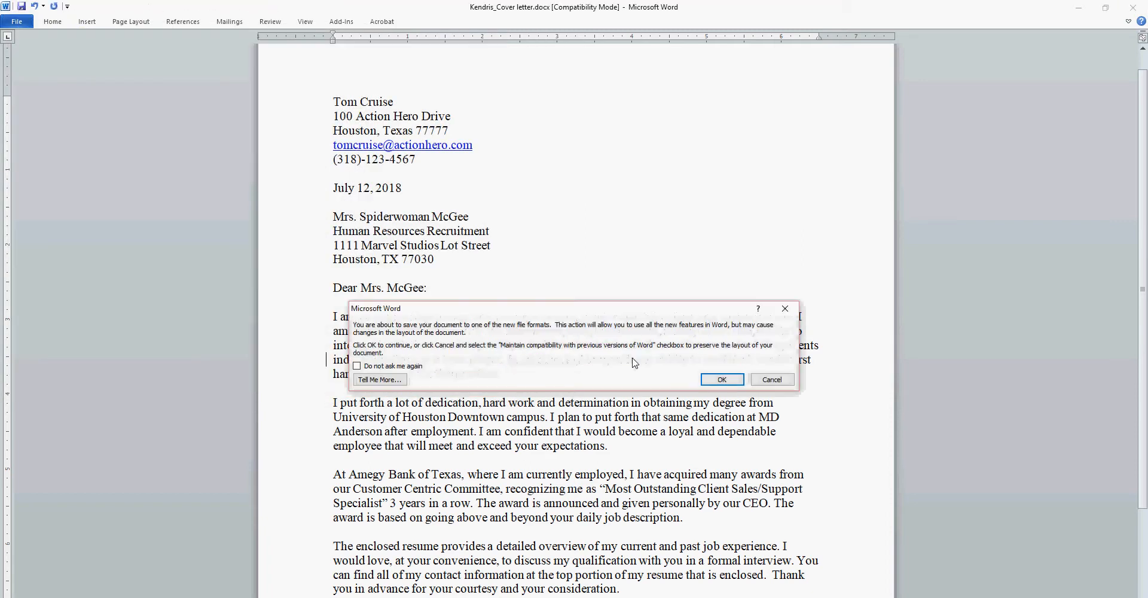
pyautogui.click(722, 379)
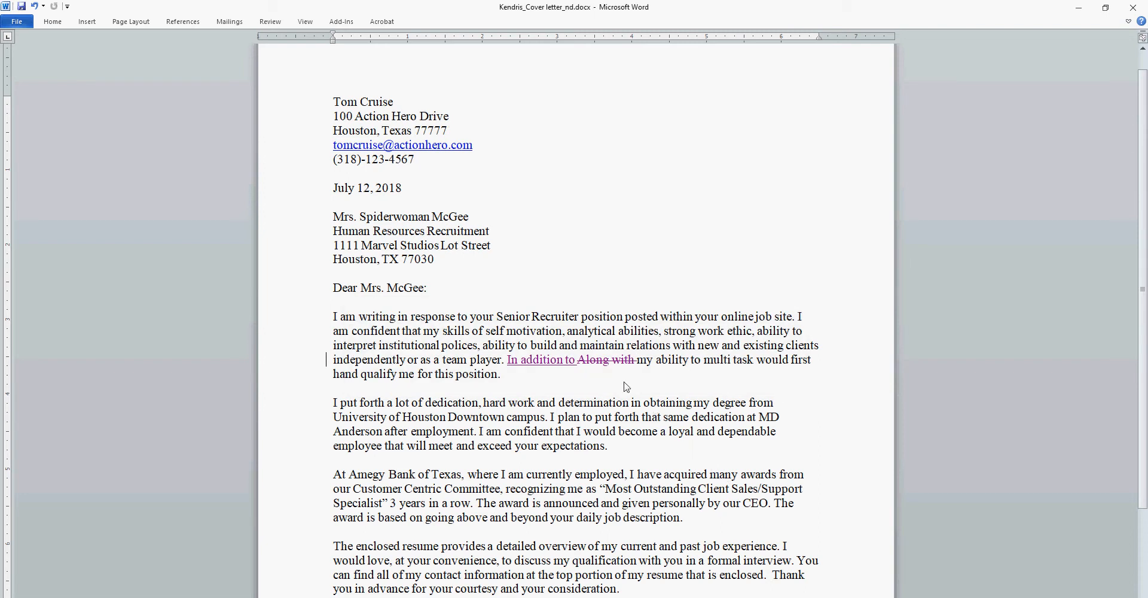
# Look at the available options for accepting tracked changes without applying any of them
pyautogui.click(269, 26)
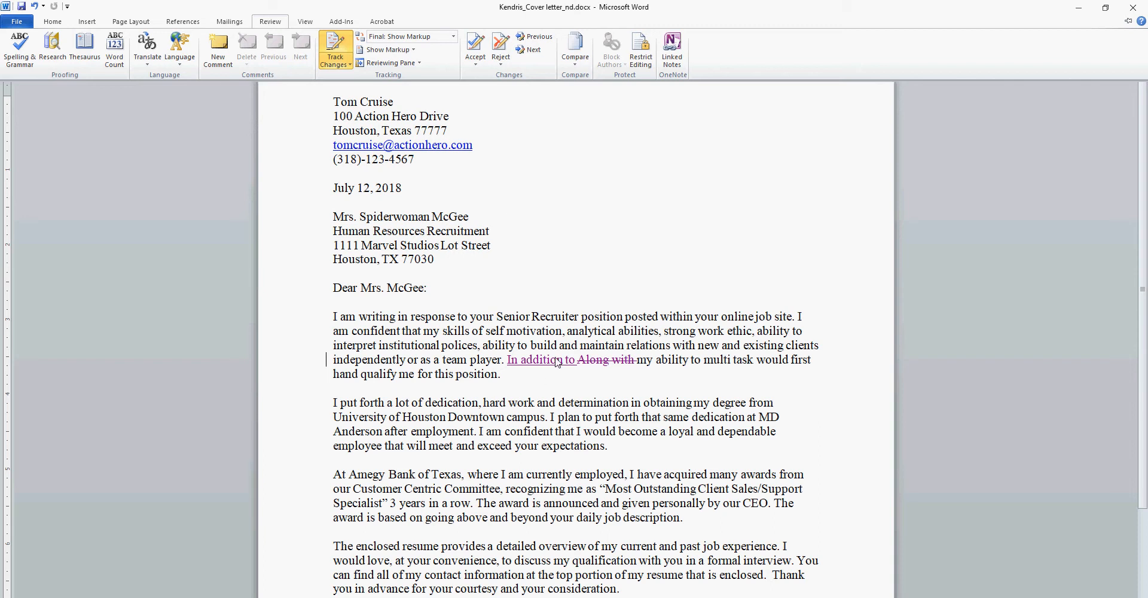
pyautogui.click(475, 63)
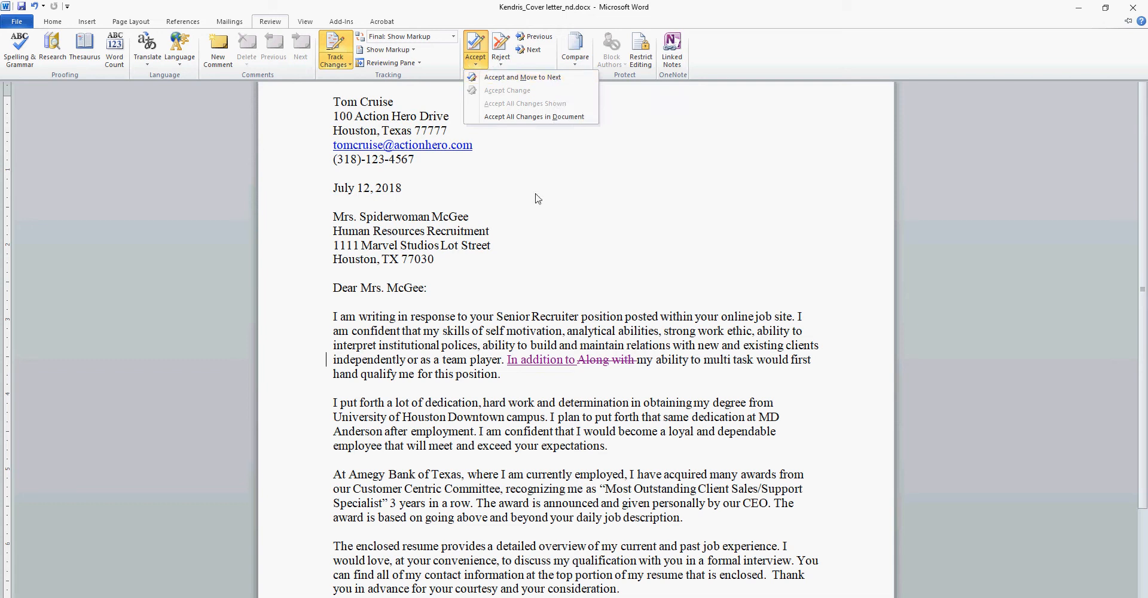
pyautogui.hotkey('ctrl', 'F1')
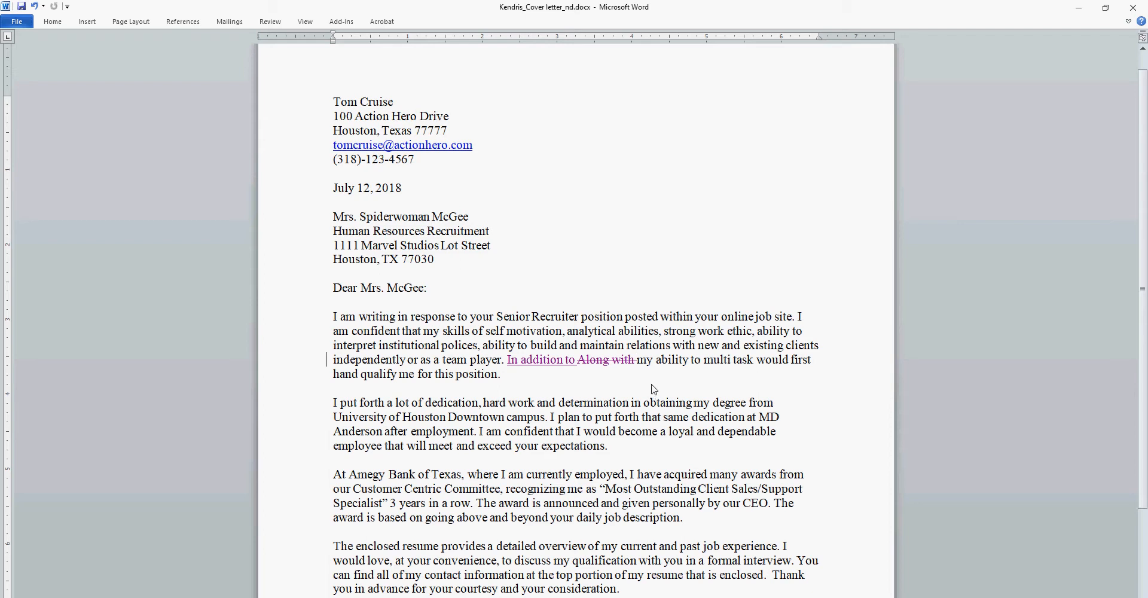
# Bring up the Snipping Tool over the middle of the letter and switch to the Word document unit 2 template (1).docx
pyautogui.hotkey('alt', 'Tab')
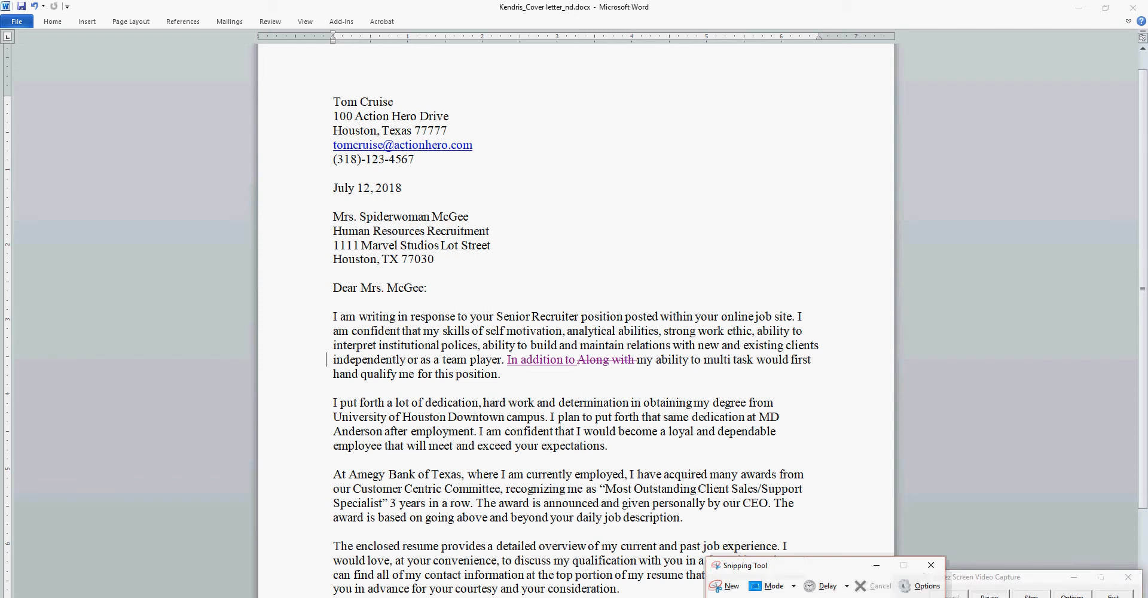
pyautogui.moveTo(889, 543); pyautogui.dragTo(579, 333)
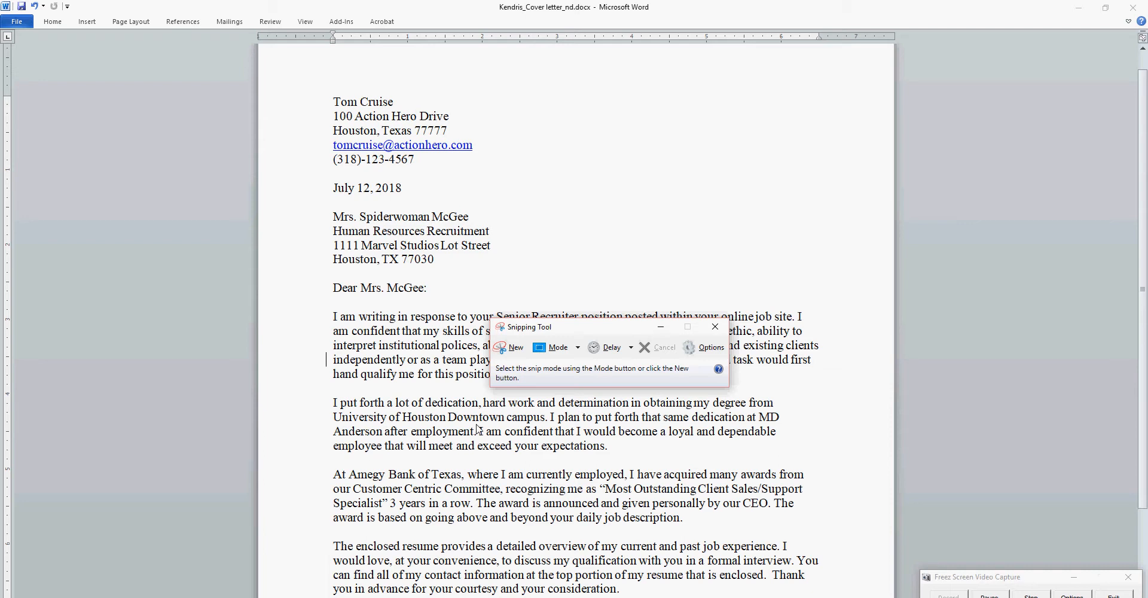
pyautogui.click(513, 597)
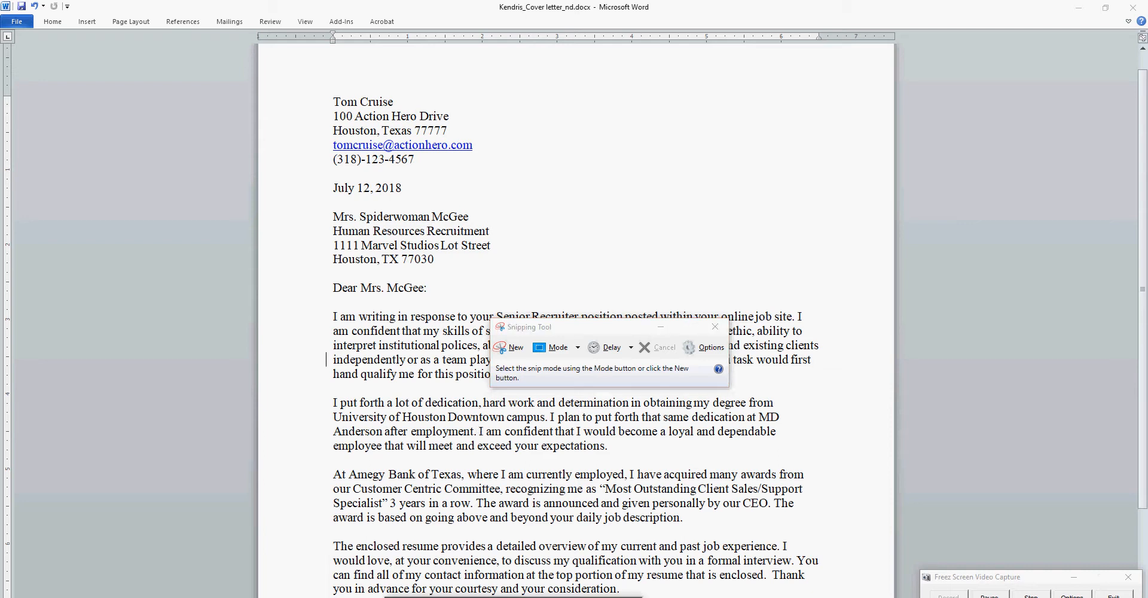
pyautogui.click(449, 597)
pyautogui.click(597, 597)
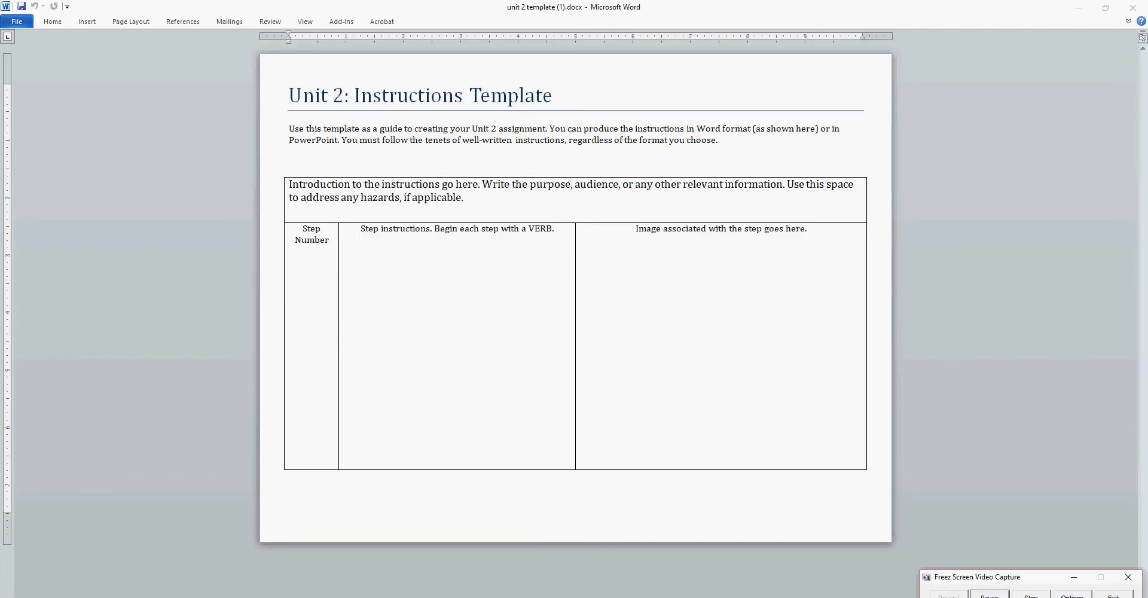
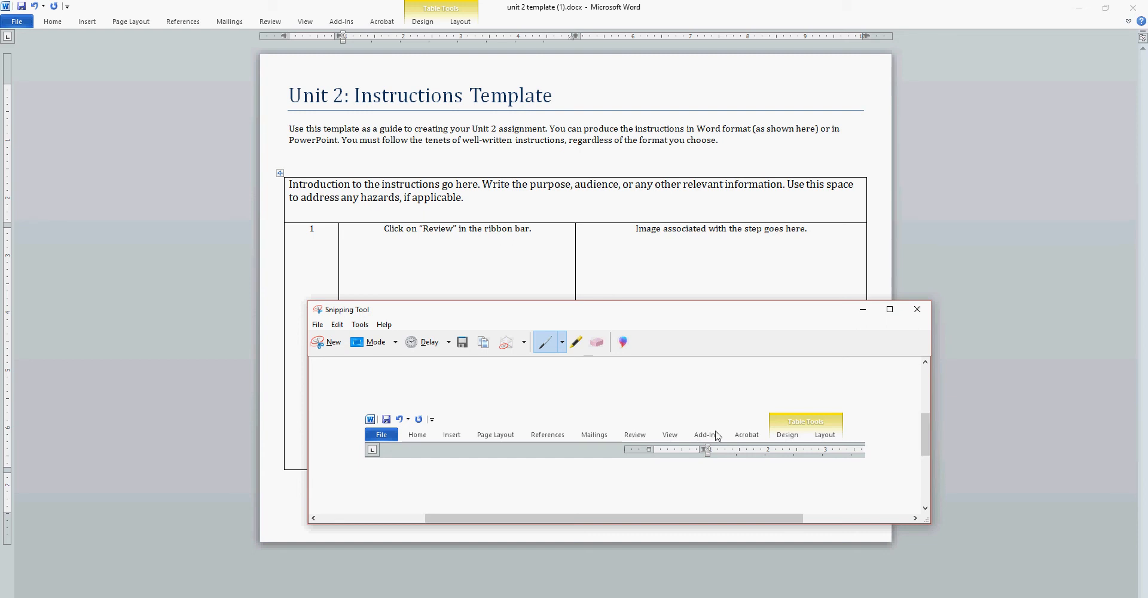
# Copy the ribbon snip from the Snipping Tool and paste it over "Image associated with the step goes here." in the step 1 row
pyautogui.moveTo(661, 312)
pyautogui.mouseDown()
pyautogui.moveTo(606, 279)
pyautogui.moveTo(679, 312)
pyautogui.moveTo(650, 310)
pyautogui.mouseUp()
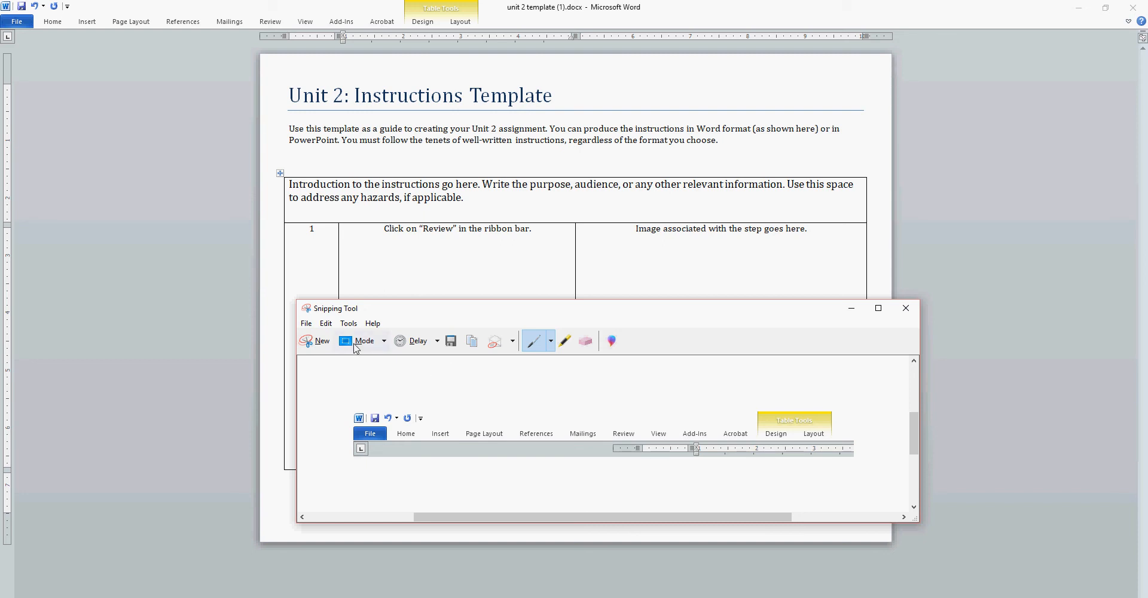
pyautogui.click(325, 323)
pyautogui.click(345, 338)
pyautogui.click(719, 263)
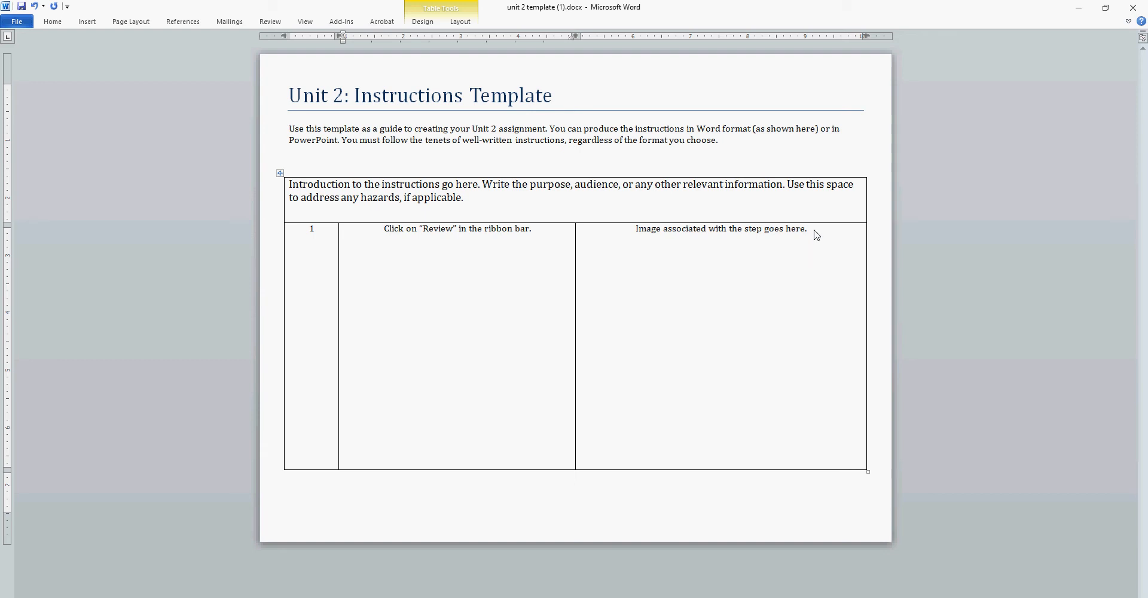
pyautogui.moveTo(817, 234); pyautogui.dragTo(648, 233)
pyautogui.rightClick(647, 235)
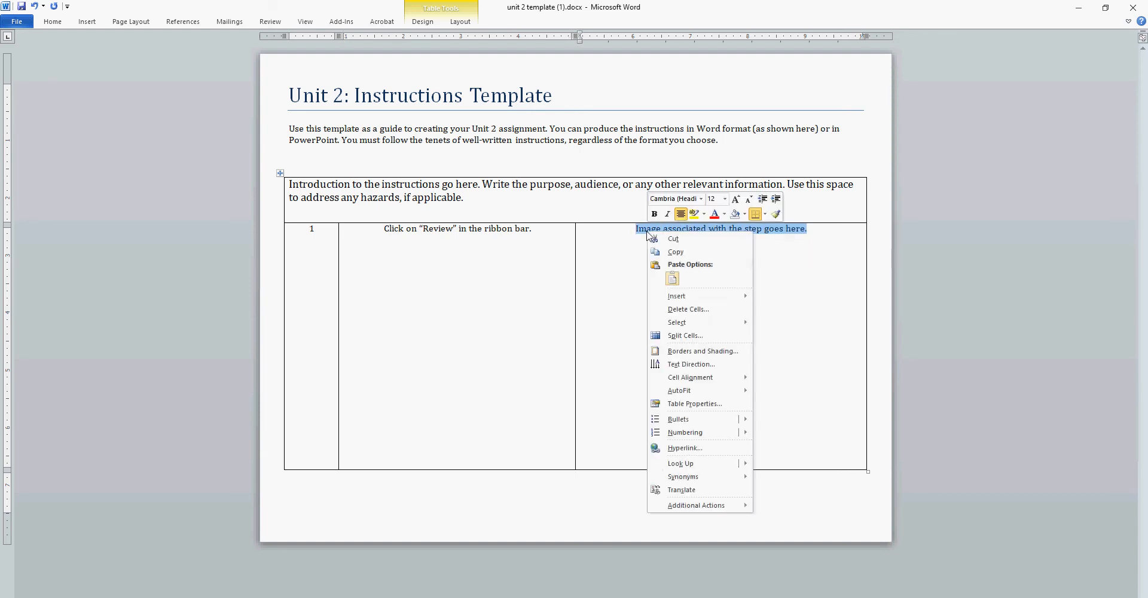
pyautogui.click(672, 278)
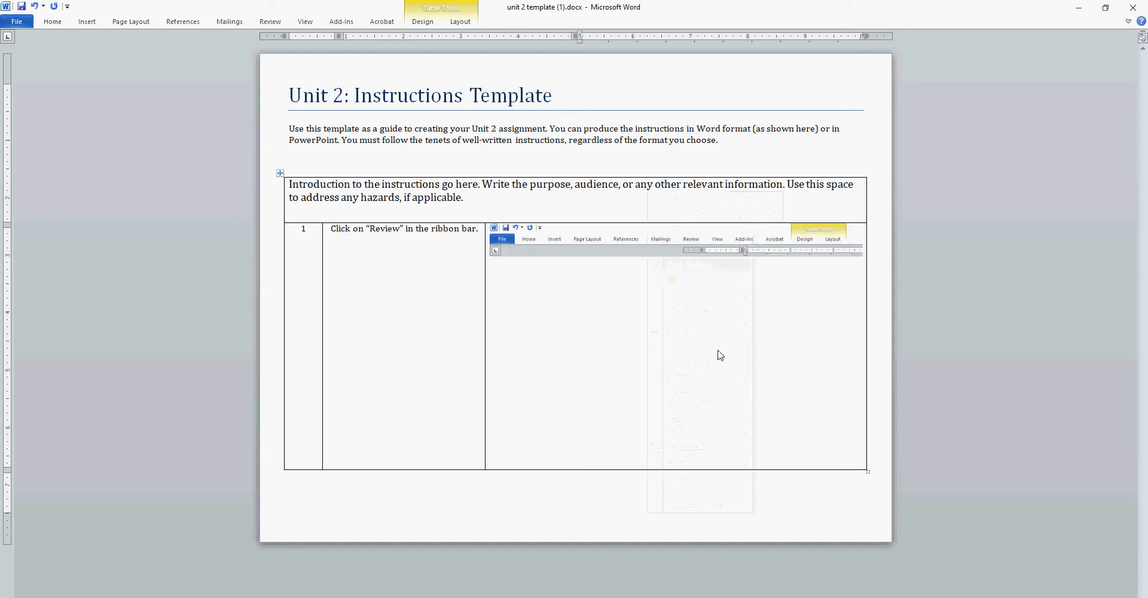
# Enlarge the pasted ribbon image slightly within its table cell and deselect it
pyautogui.click(696, 254)
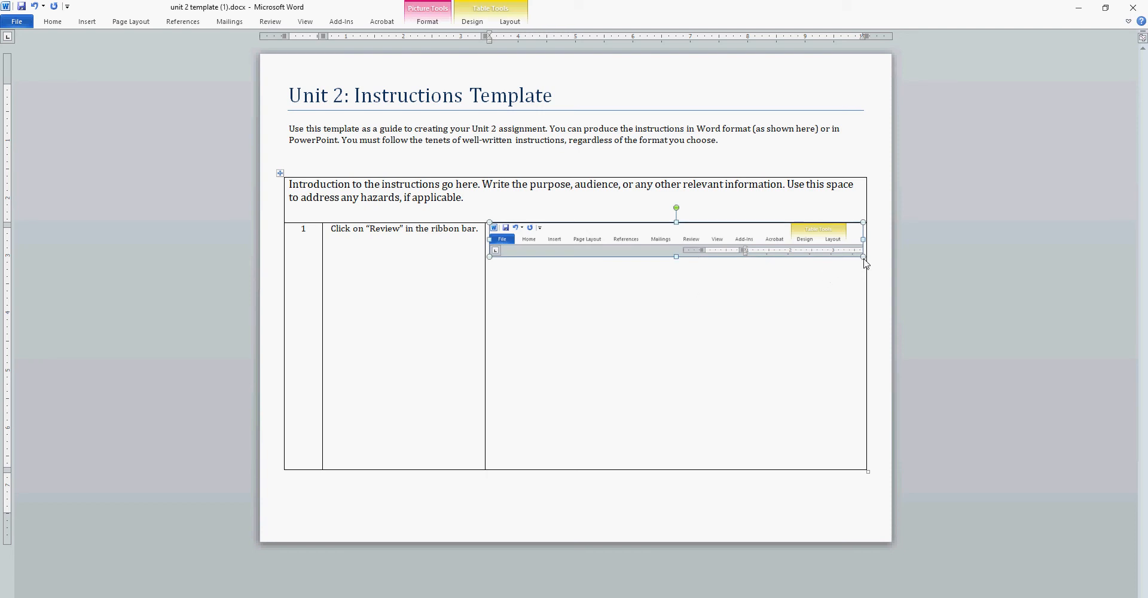
pyautogui.moveTo(863, 257); pyautogui.dragTo(865, 258)
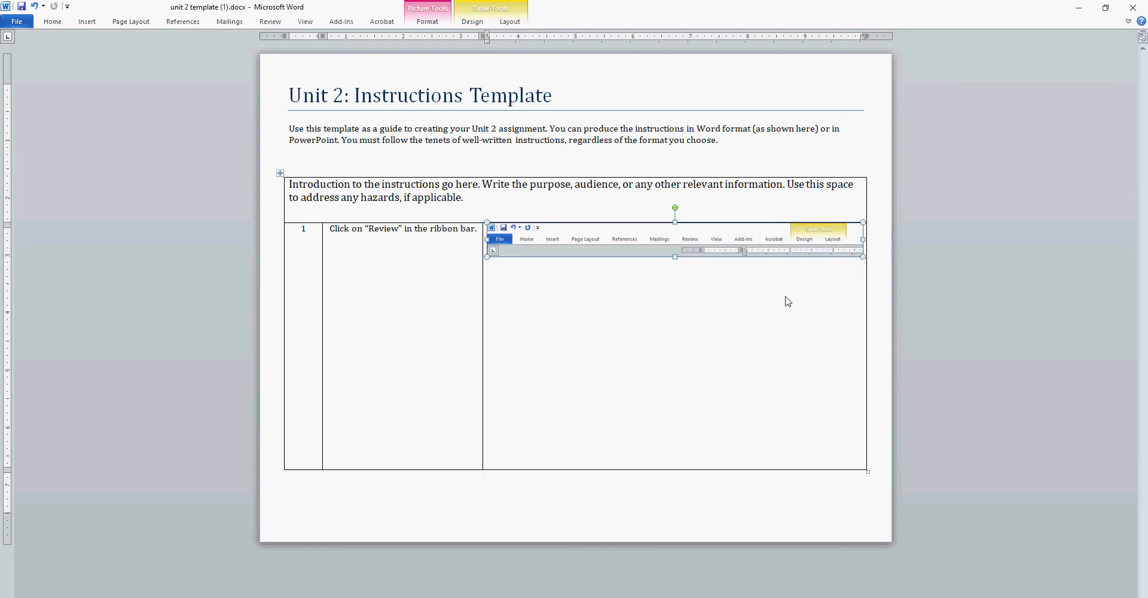
pyautogui.click(434, 318)
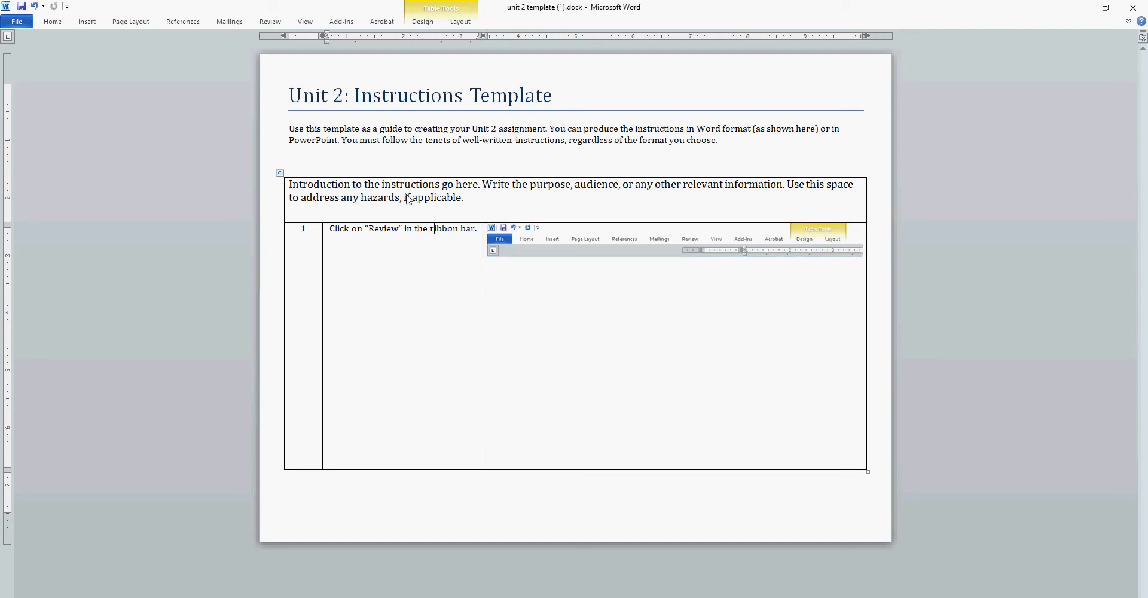
# Draw a small circle over the word "Review" in the ribbon image of step 1
pyautogui.click(87, 21)
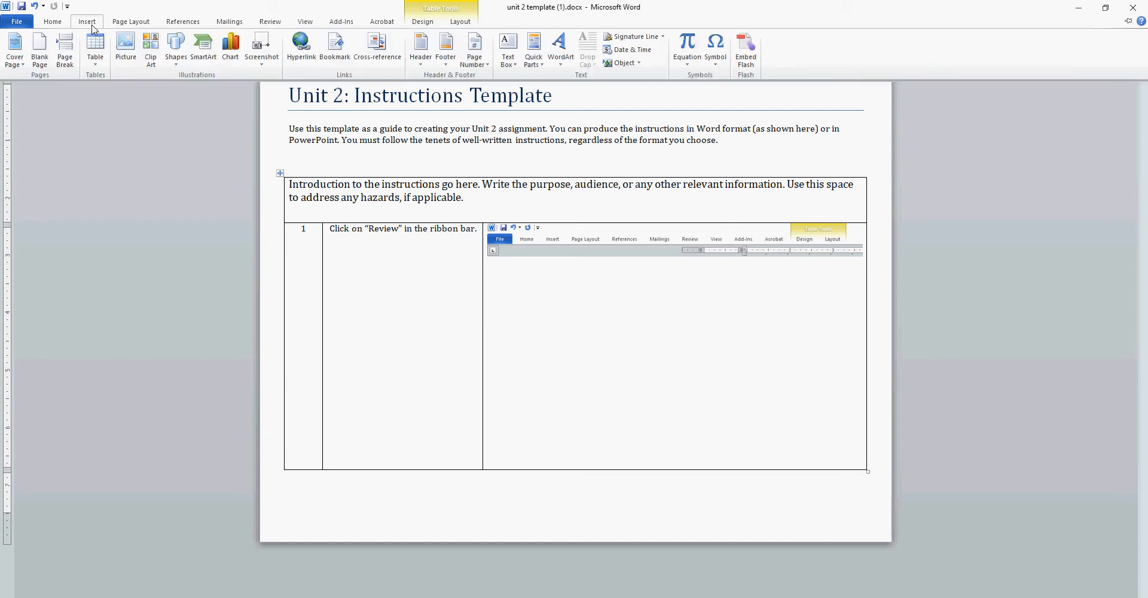
pyautogui.click(176, 49)
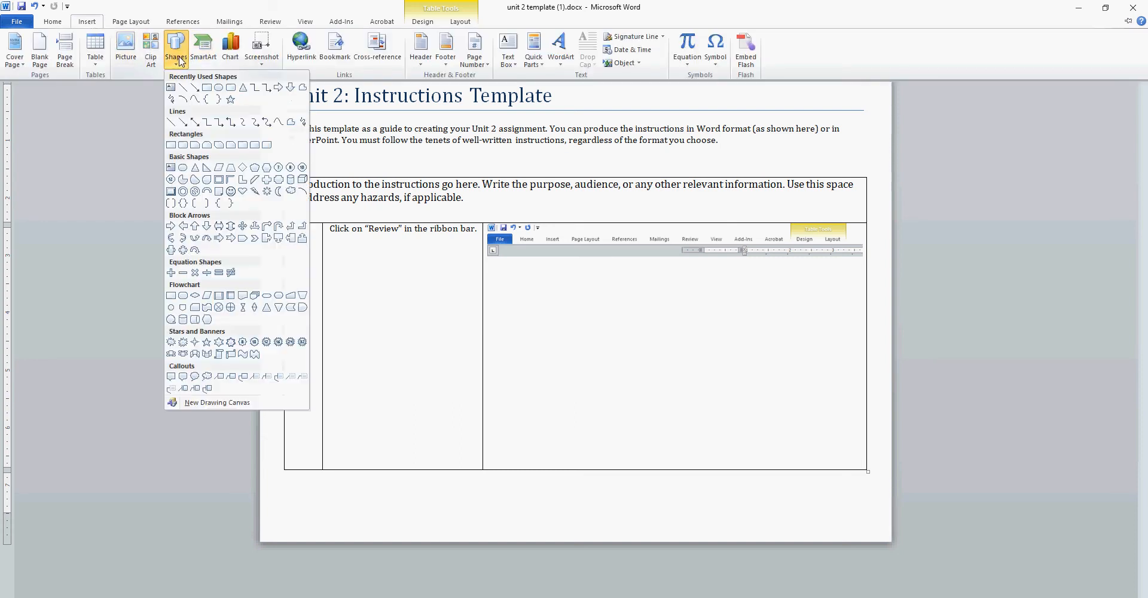
pyautogui.click(219, 87)
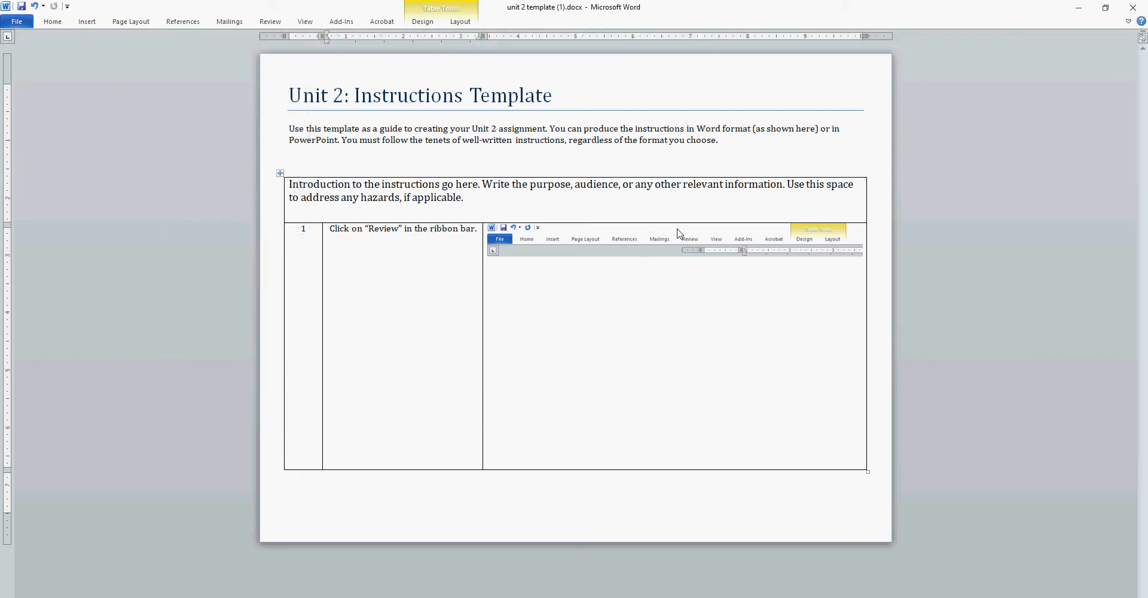
pyautogui.moveTo(670, 222); pyautogui.dragTo(705, 258)
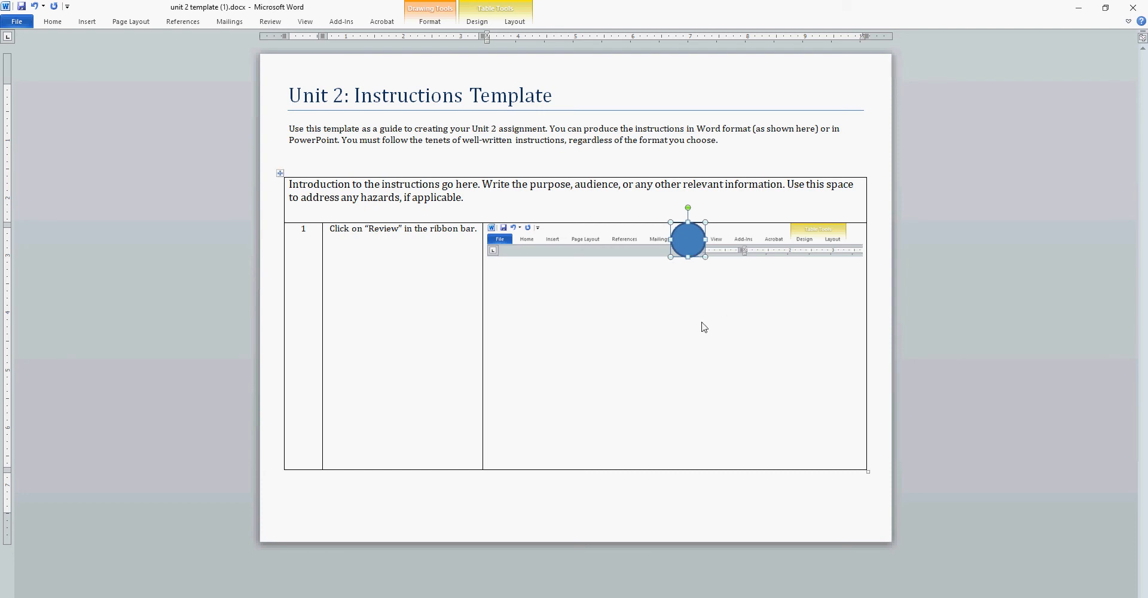
pyautogui.click(694, 256)
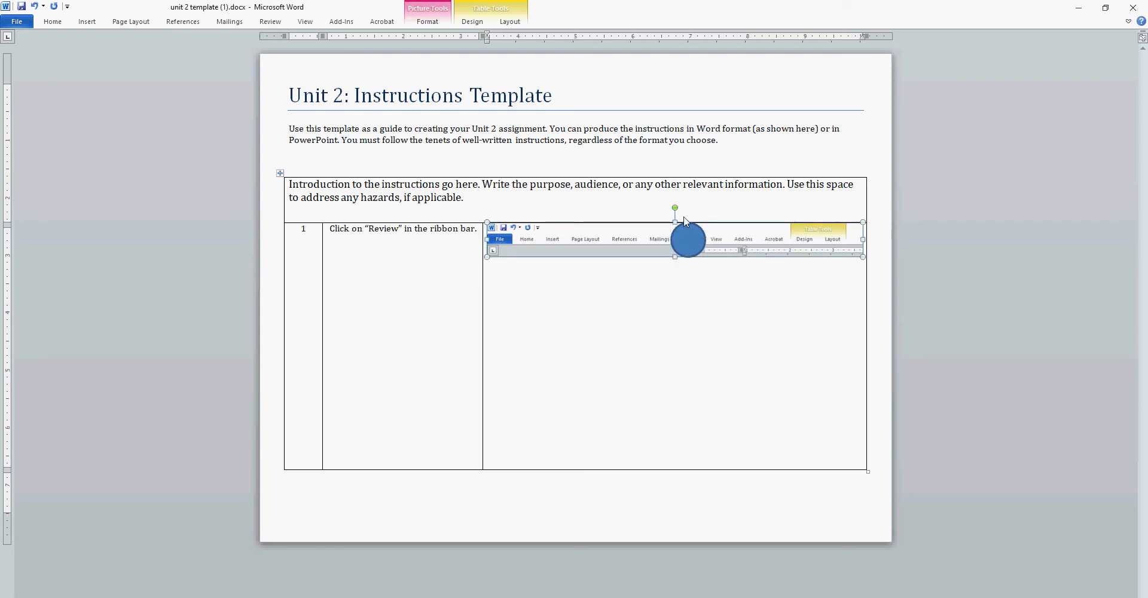
# Set the circle's fill to No fill and move the Format Shape dialog clear of the circle
pyautogui.click(688, 236)
pyautogui.rightClick(692, 239)
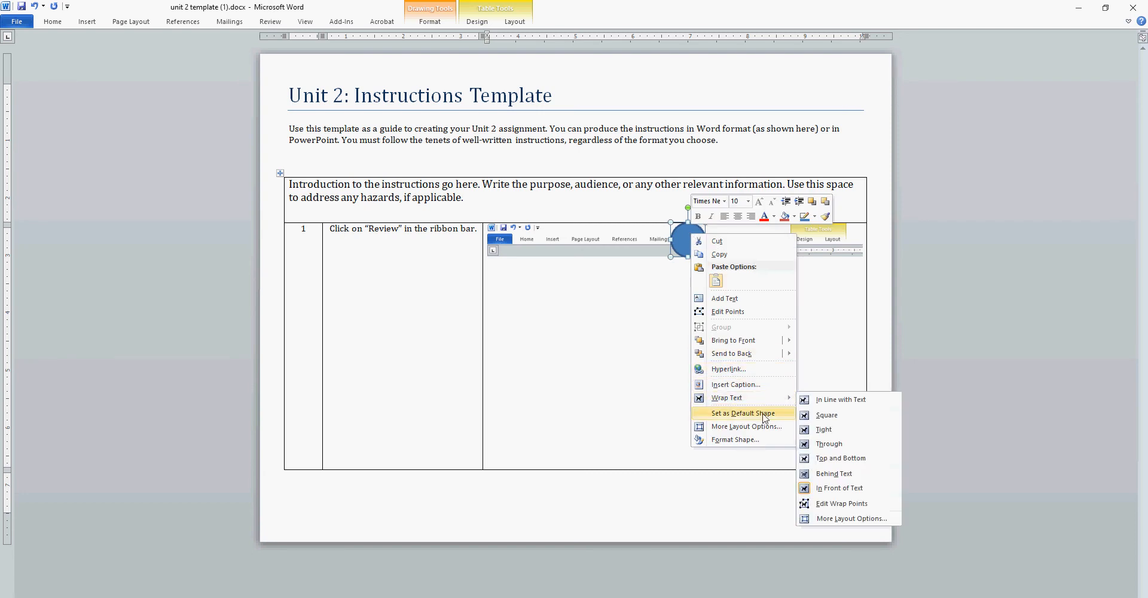
pyautogui.click(770, 440)
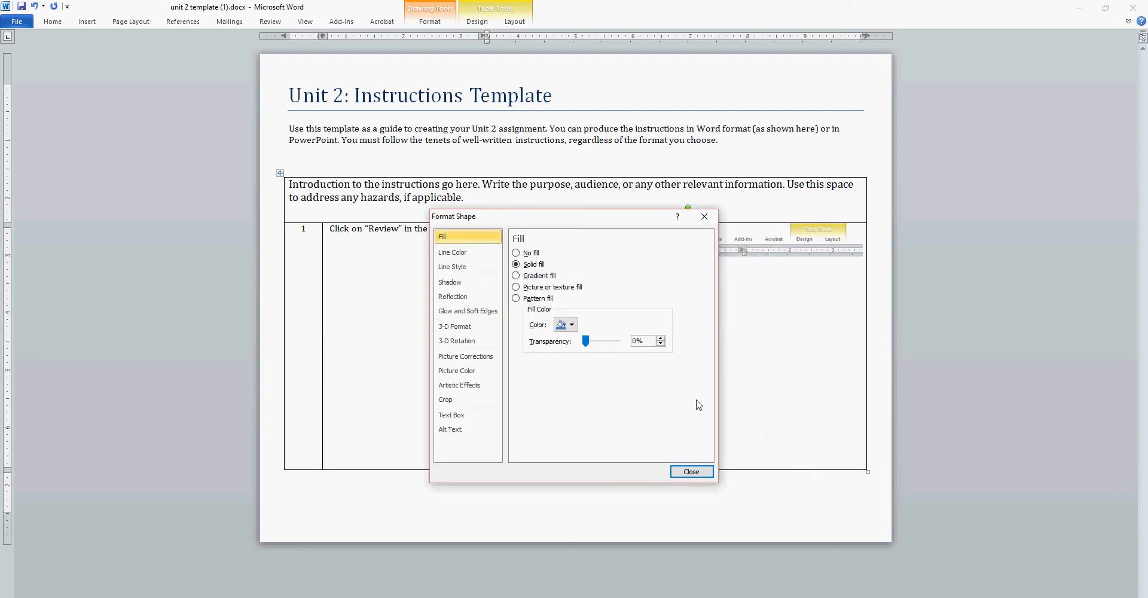
pyautogui.click(535, 255)
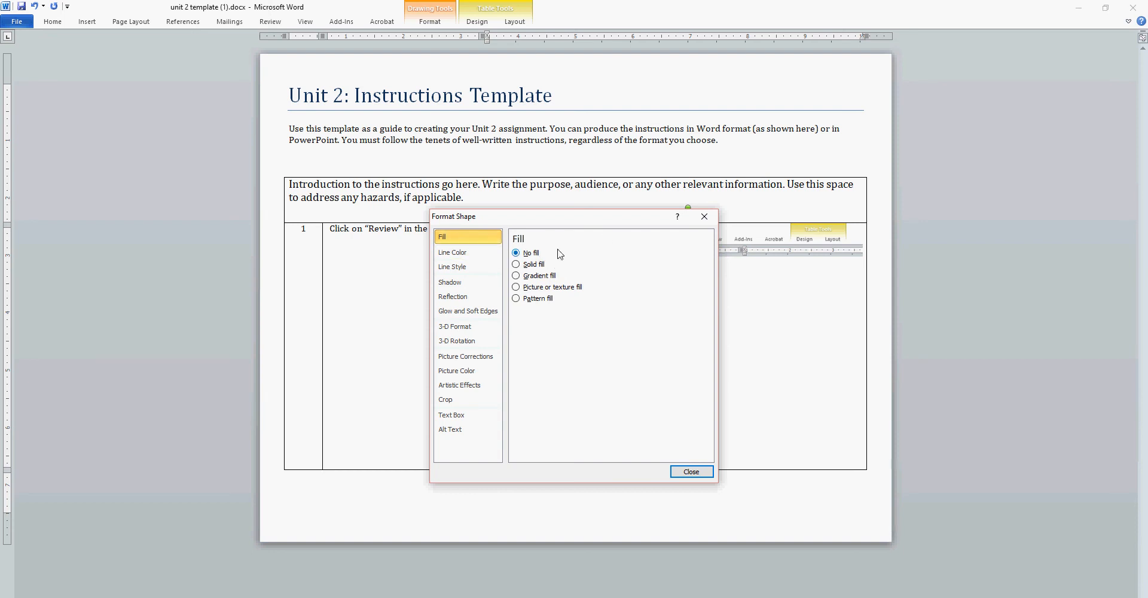
pyautogui.moveTo(608, 222); pyautogui.dragTo(527, 221)
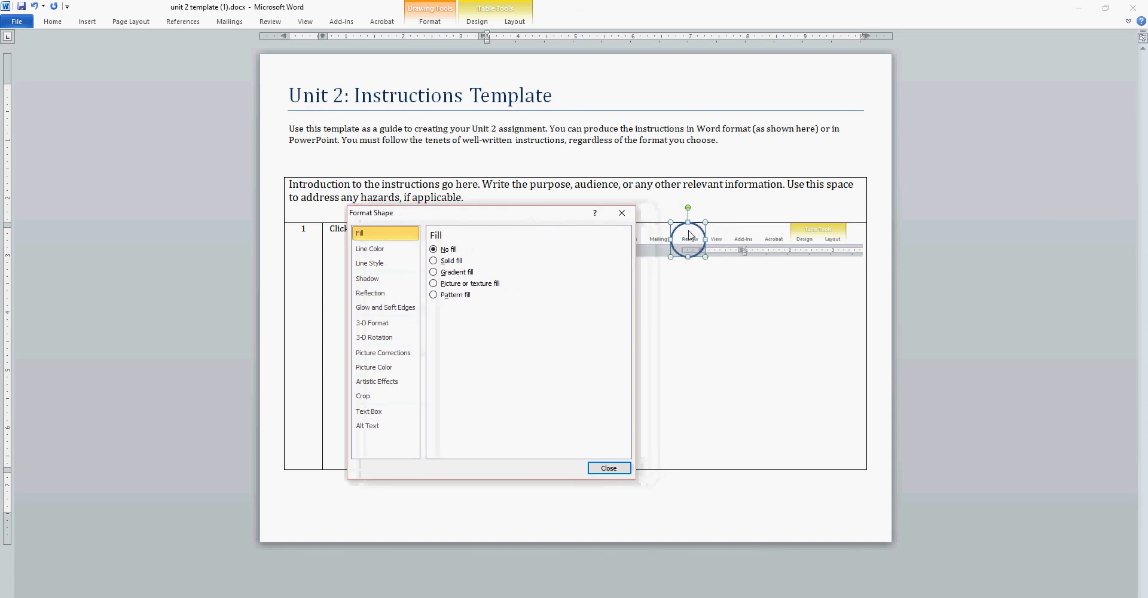
# Change the circle's outline to a solid line in standard Red, close the formatting dialog and deselect the circle
pyautogui.click(416, 250)
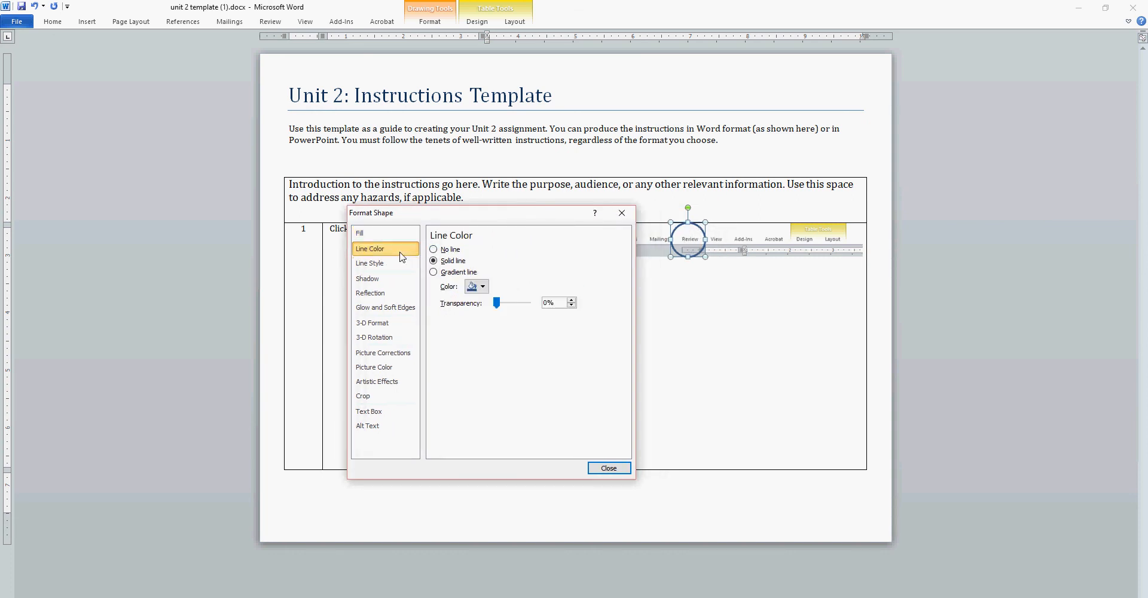
pyautogui.click(482, 287)
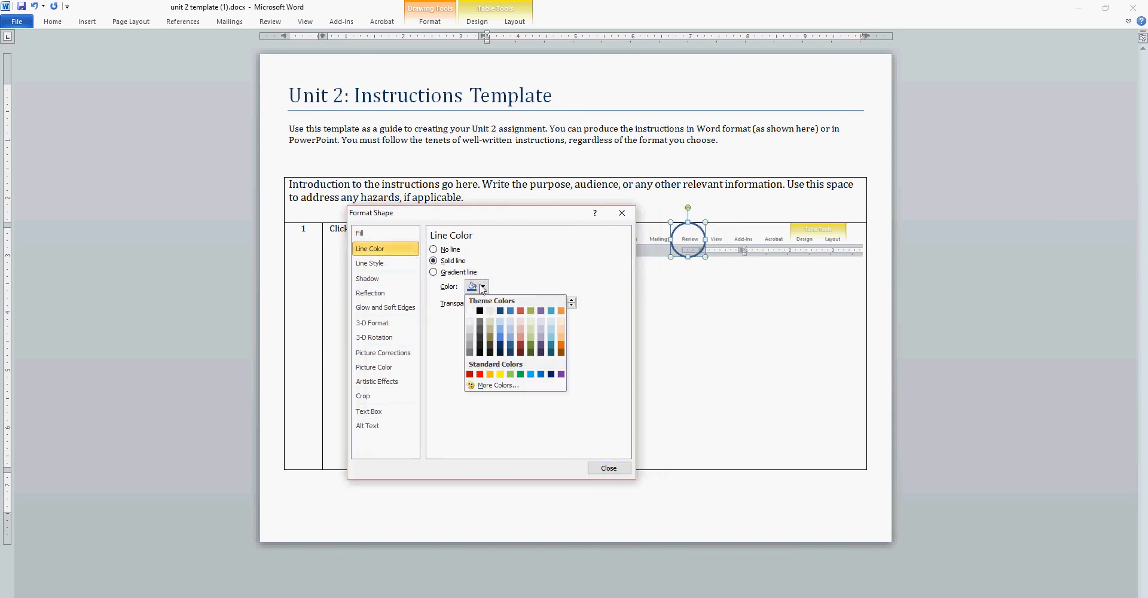
pyautogui.click(479, 374)
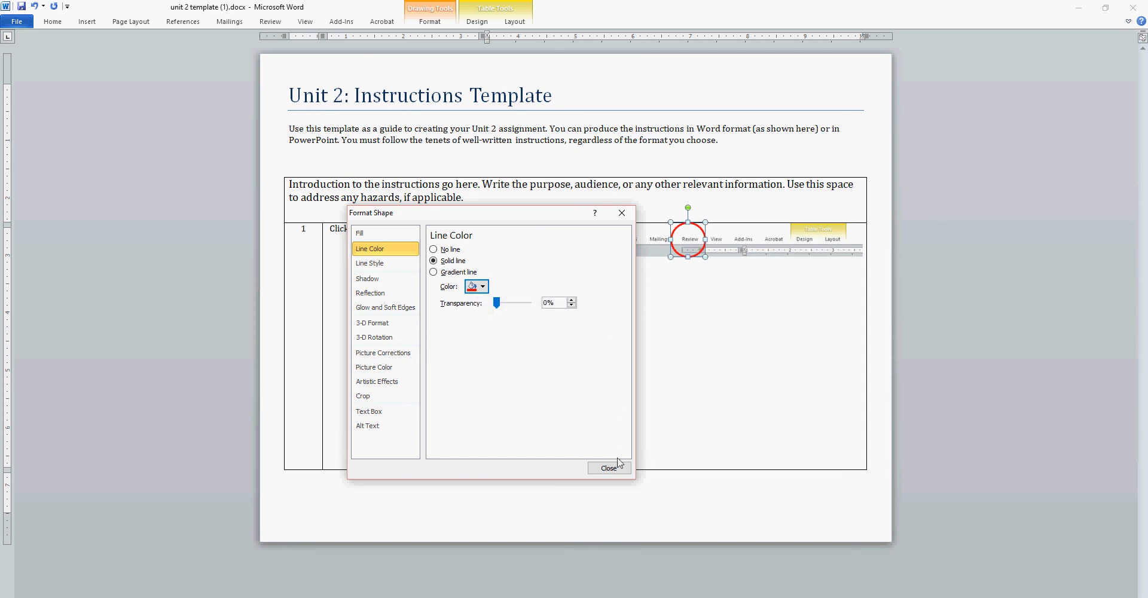
pyautogui.click(616, 467)
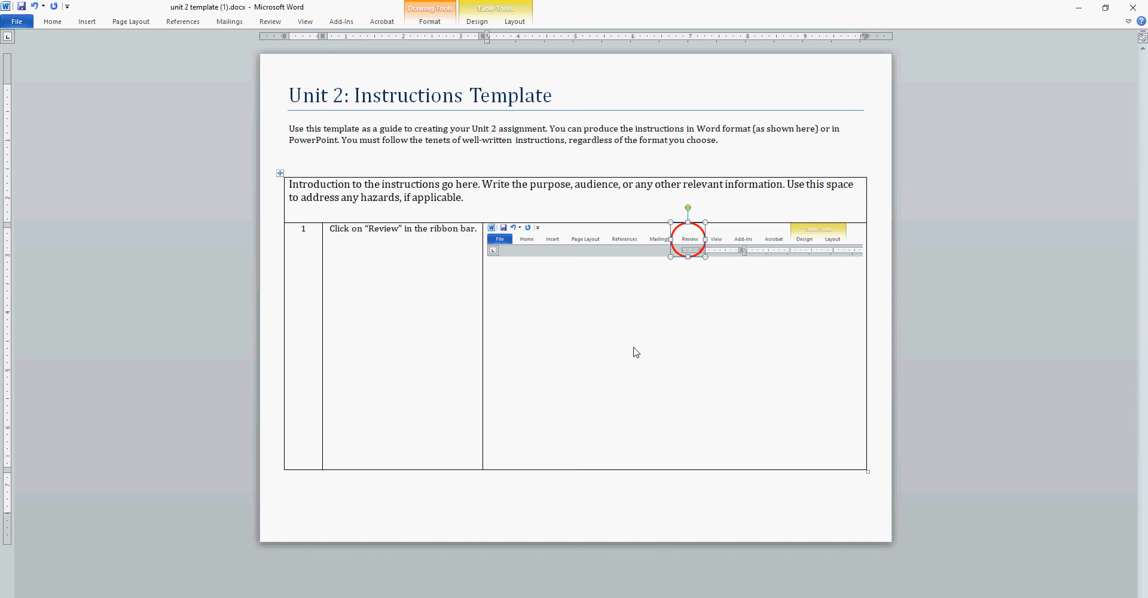
pyautogui.click(713, 255)
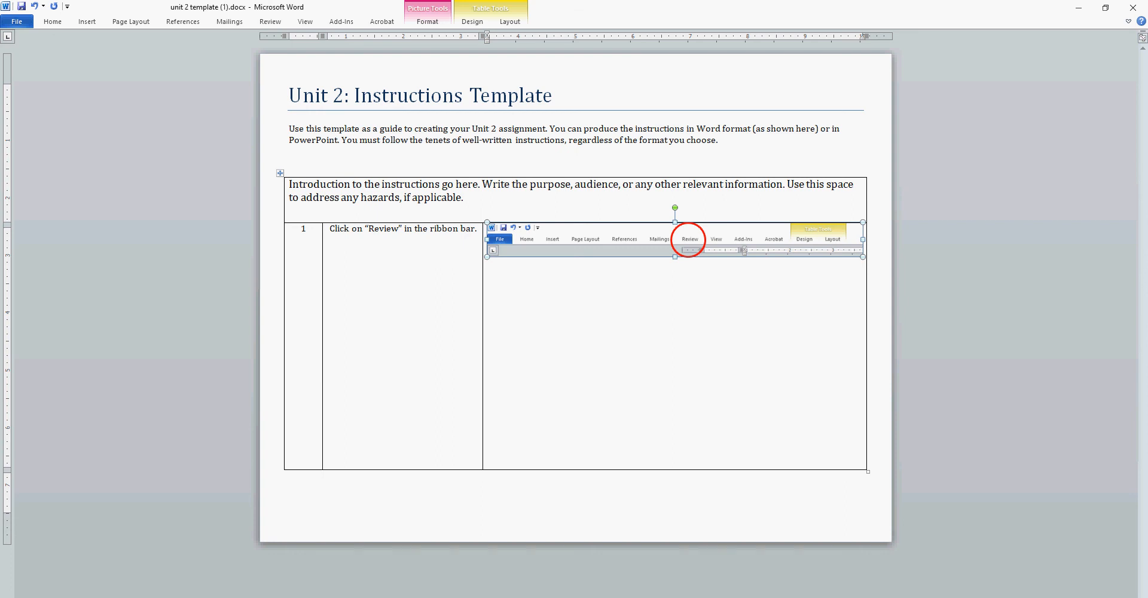
# Switch to the Snipping Tool and move its window to just below the annotated ribbon image
pyautogui.hotkey('alt', 'Tab')
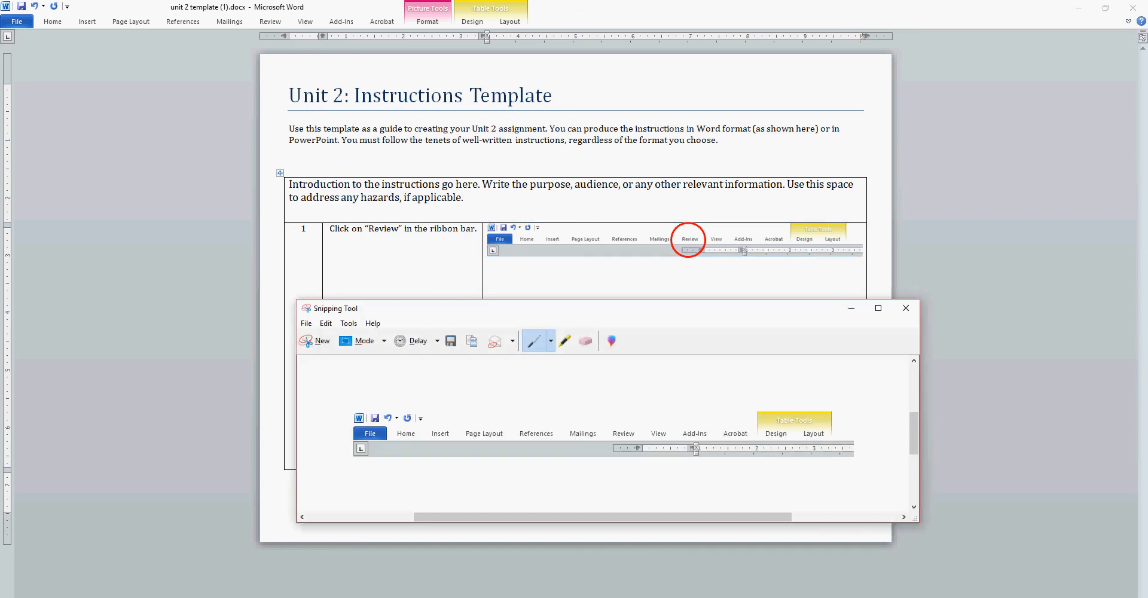
pyautogui.moveTo(724, 307); pyautogui.dragTo(690, 275)
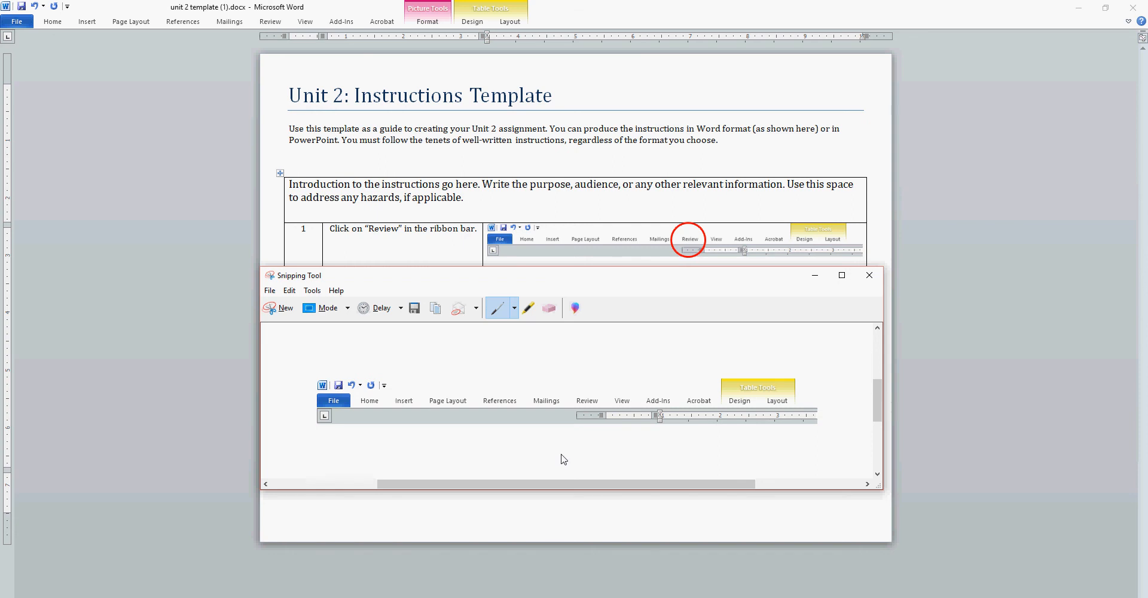
pyautogui.click(755, 597)
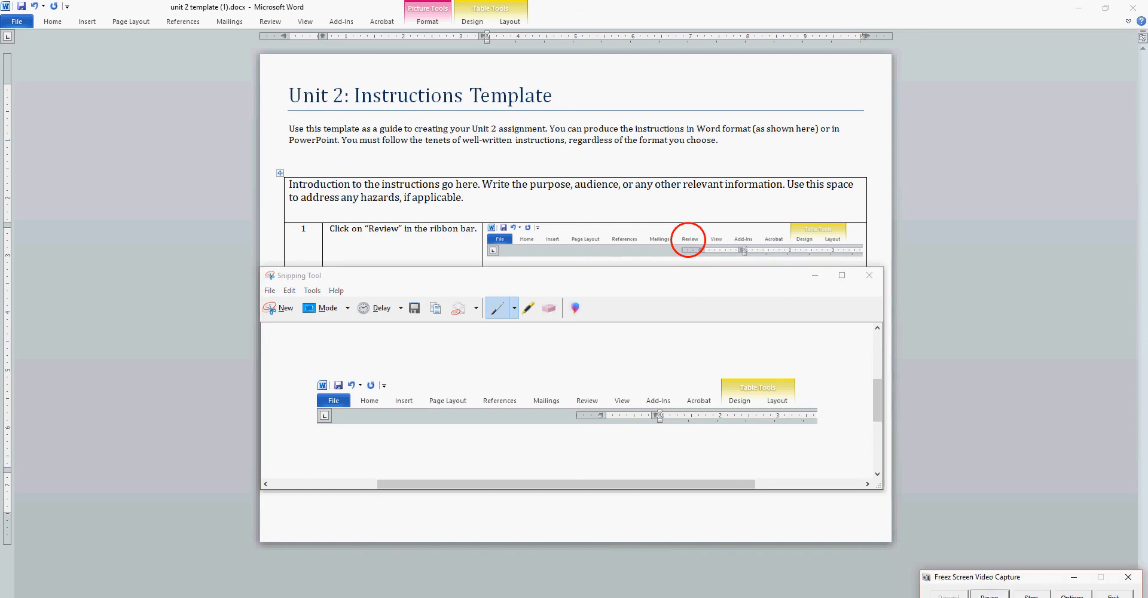